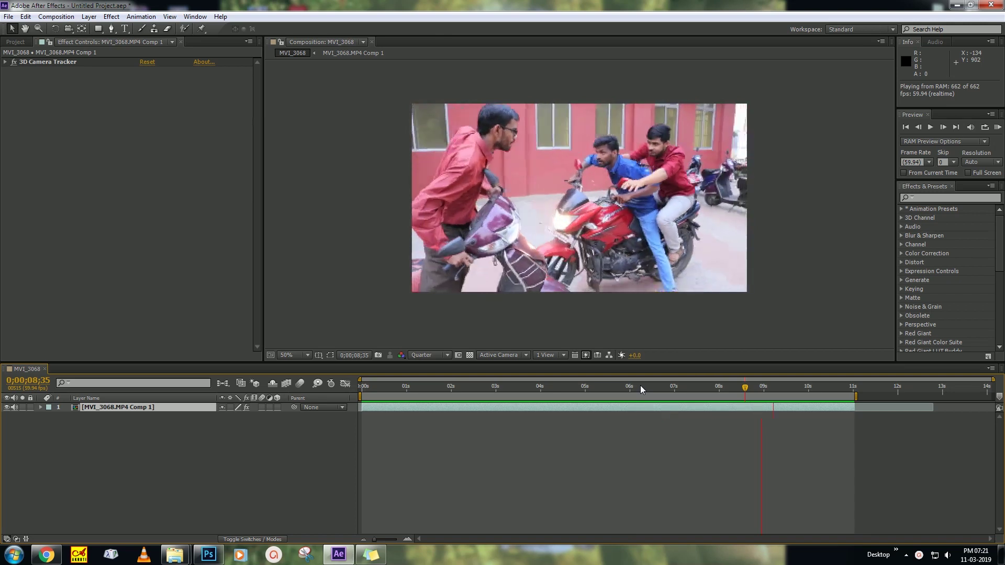
Stop the preview and undo the previously applied 3D Camera Tracker.
key("ctrl+z")
Apply Track Camera to the footage and review its track points across the clip.
left_click(142, 16)
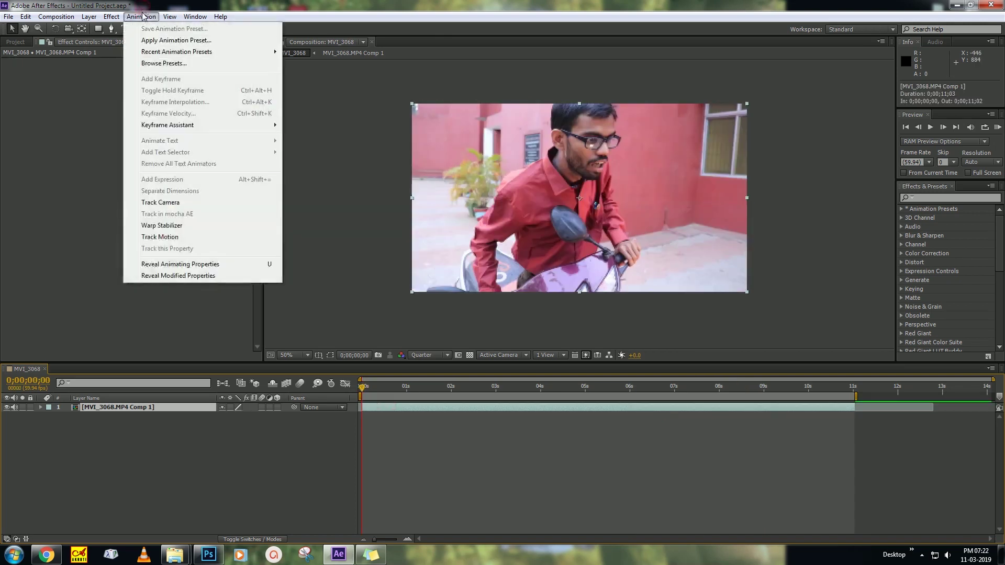
left_click(176, 205)
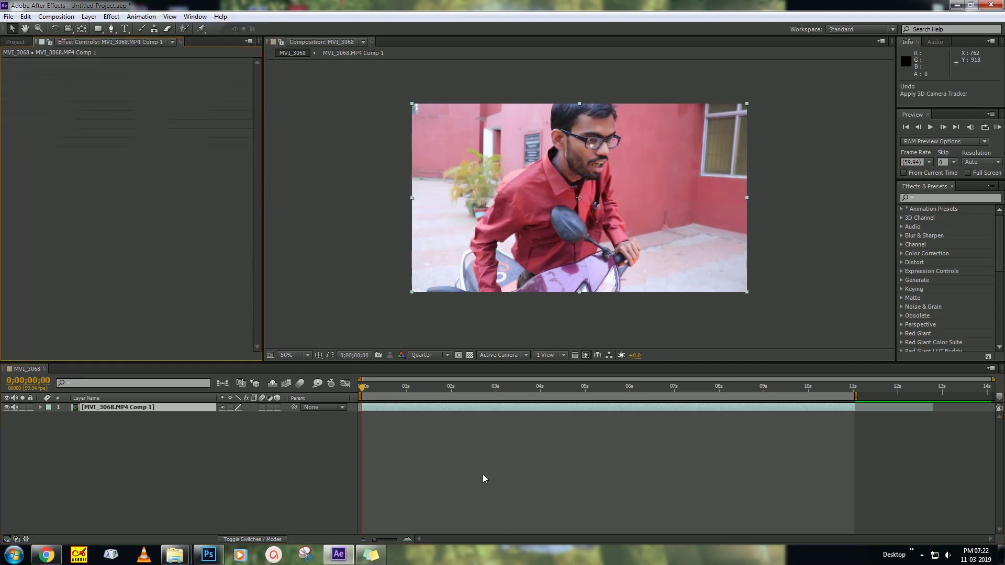
left_click(534, 466)
left_click(430, 407)
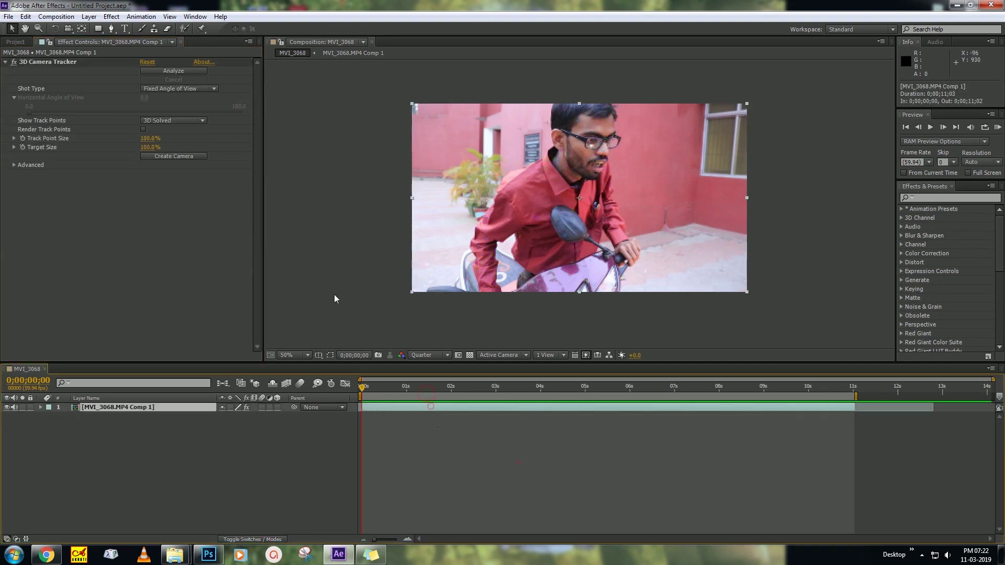
left_click(54, 63)
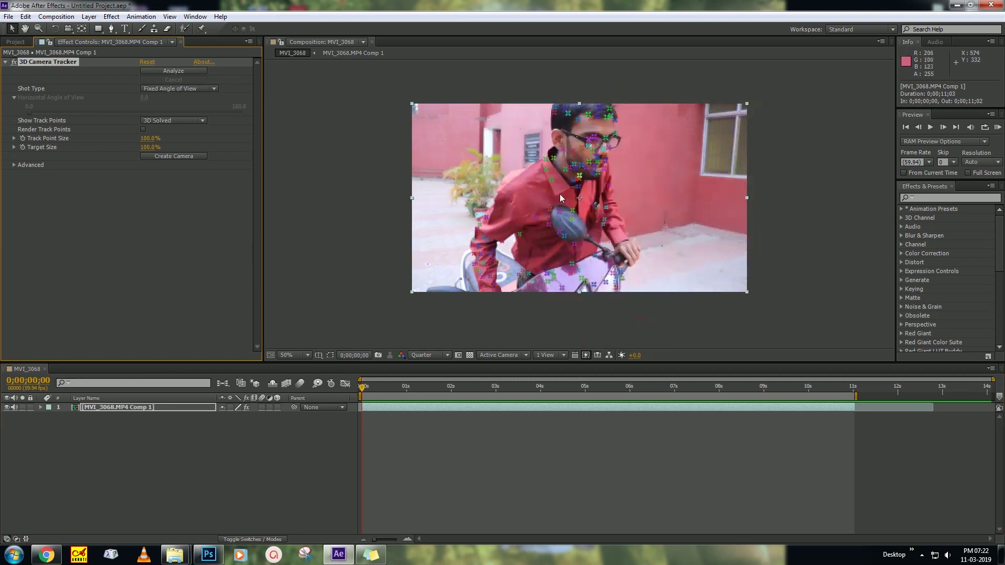
key("space")
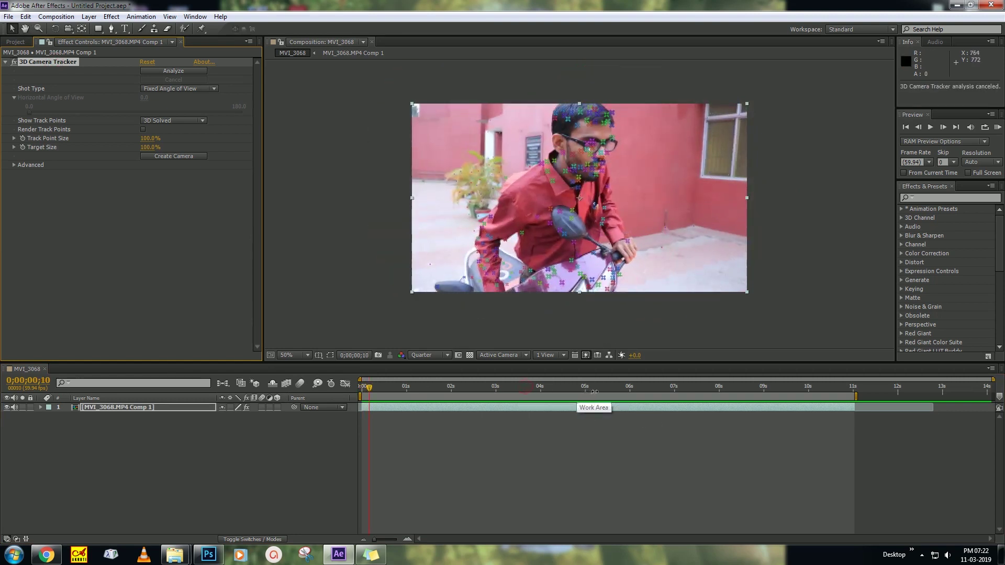
left_click_drag(594, 392, 788, 395)
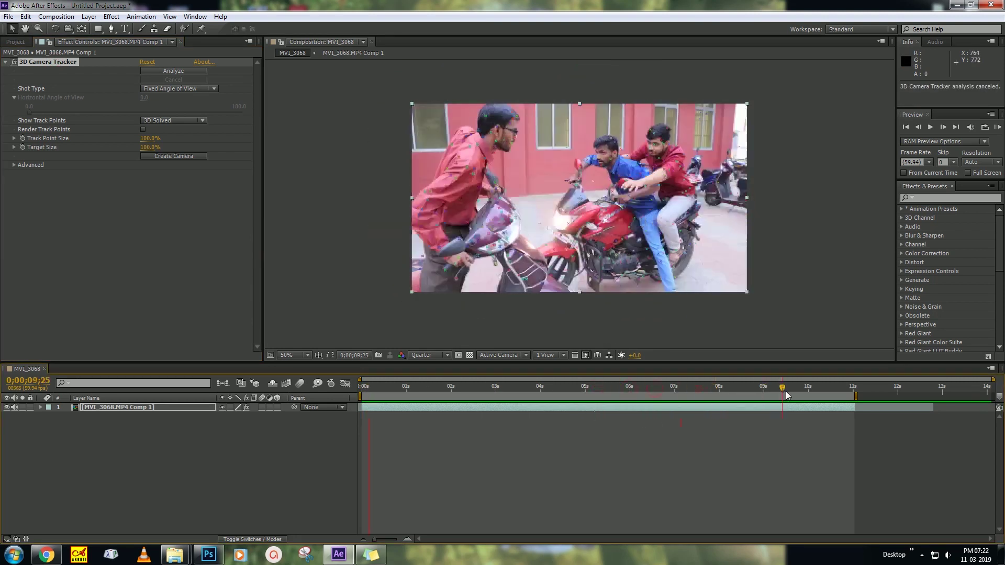
left_click(362, 388)
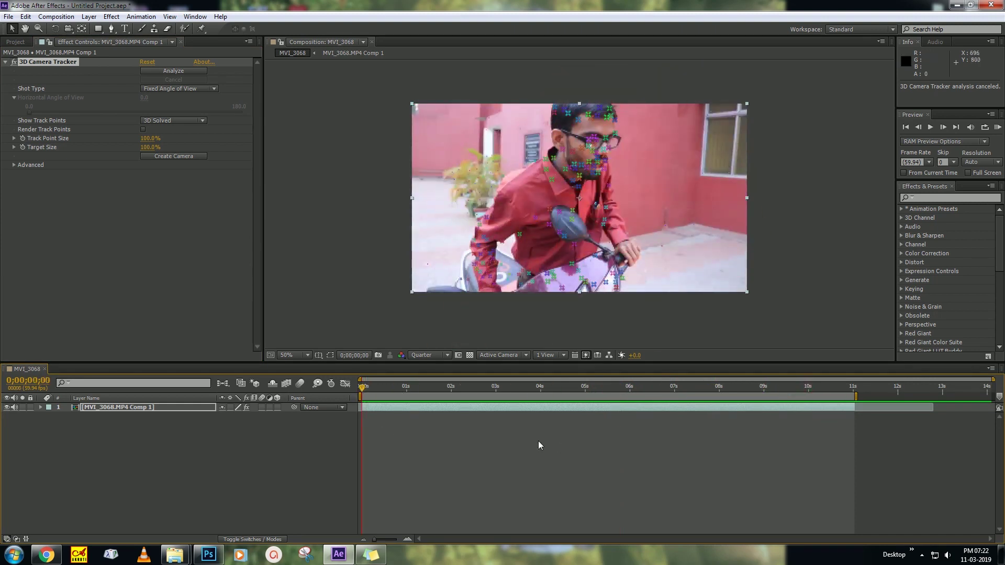
Create a solid and camera from a track point beside the rider's head, then select Track Solid 1.
left_click(615, 134)
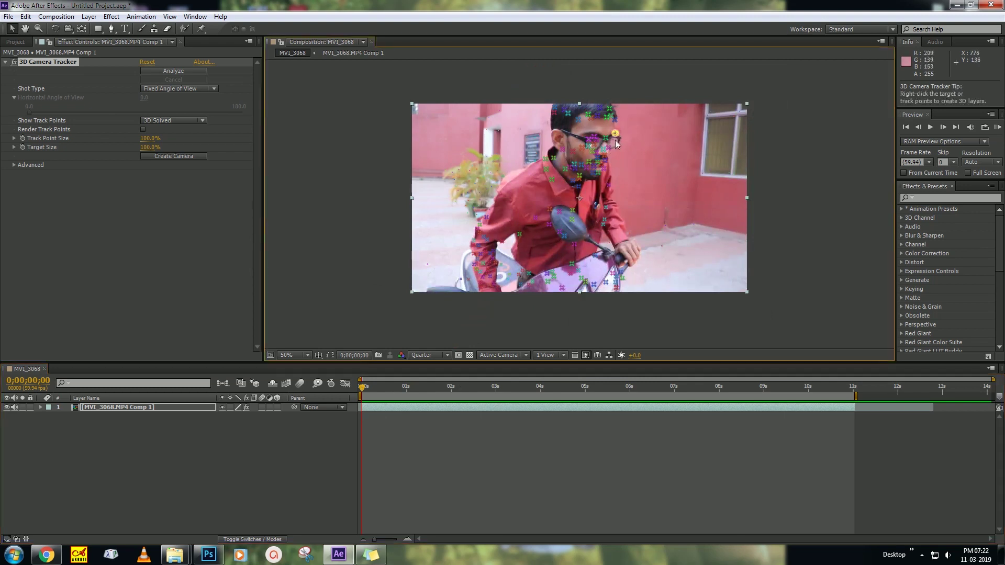
right_click(617, 135)
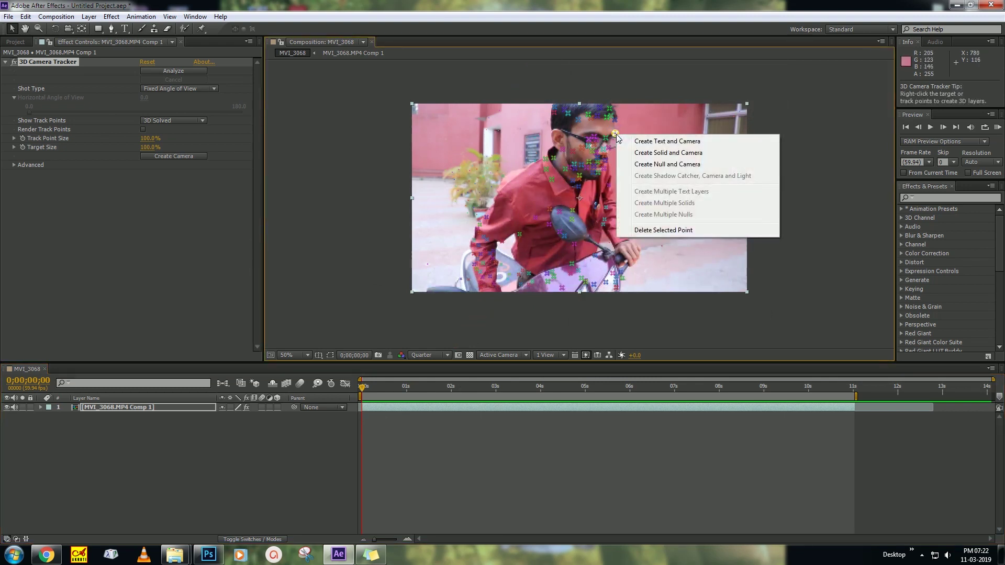
left_click(639, 153)
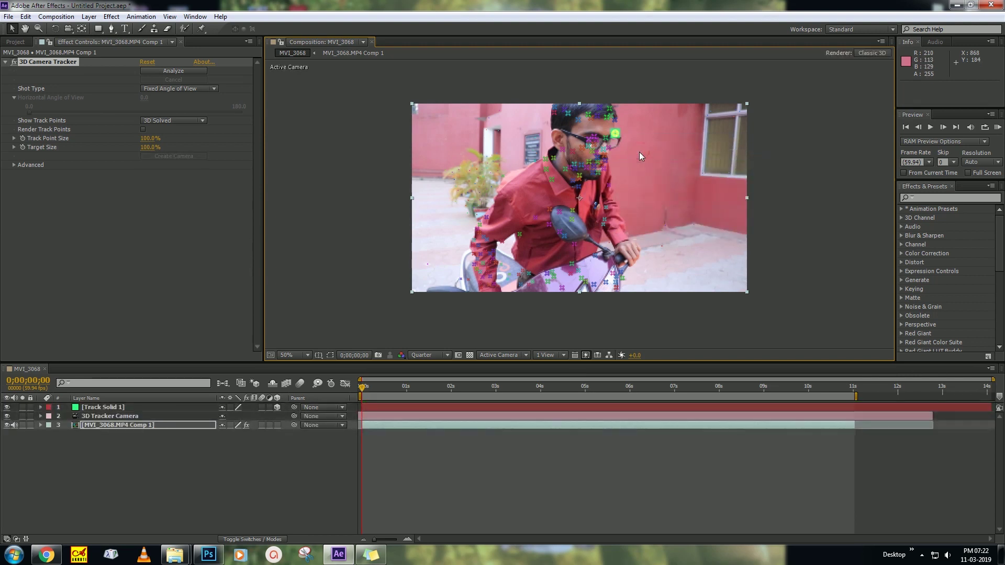
left_click(448, 466)
left_click(391, 407)
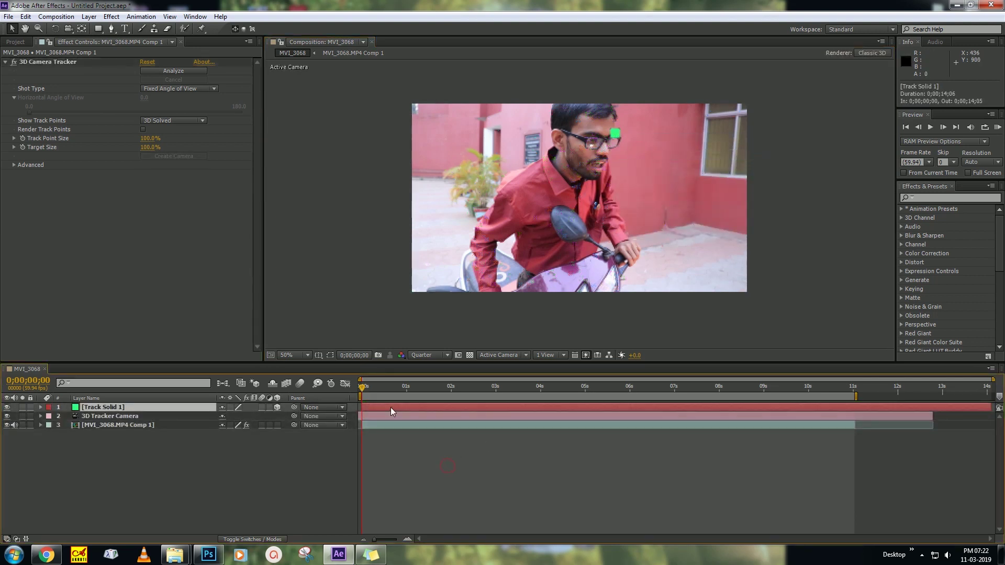
Preview the tracked solid, then set the preview resolution to Half.
key("space")
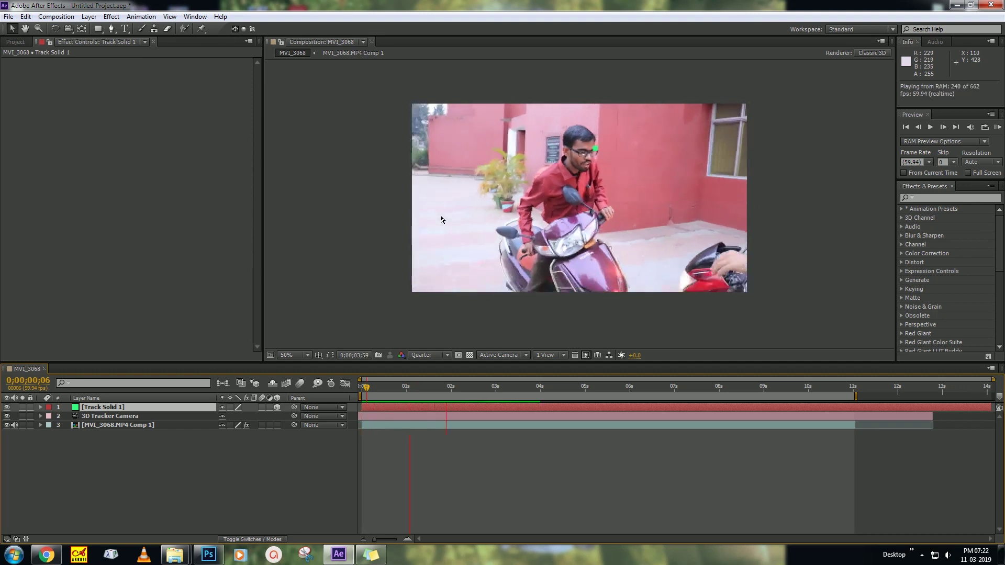
key("space")
left_click(436, 357)
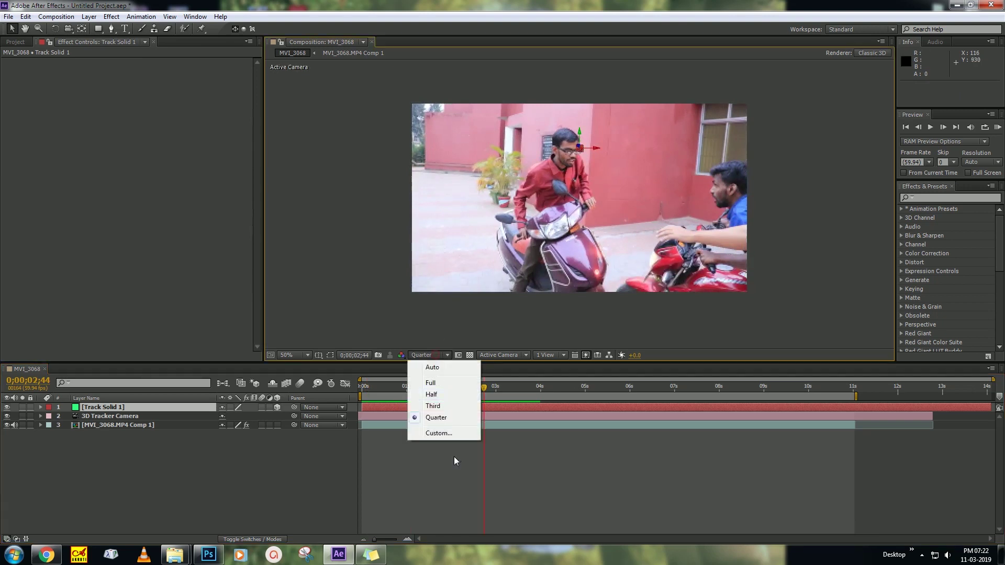
left_click(431, 394)
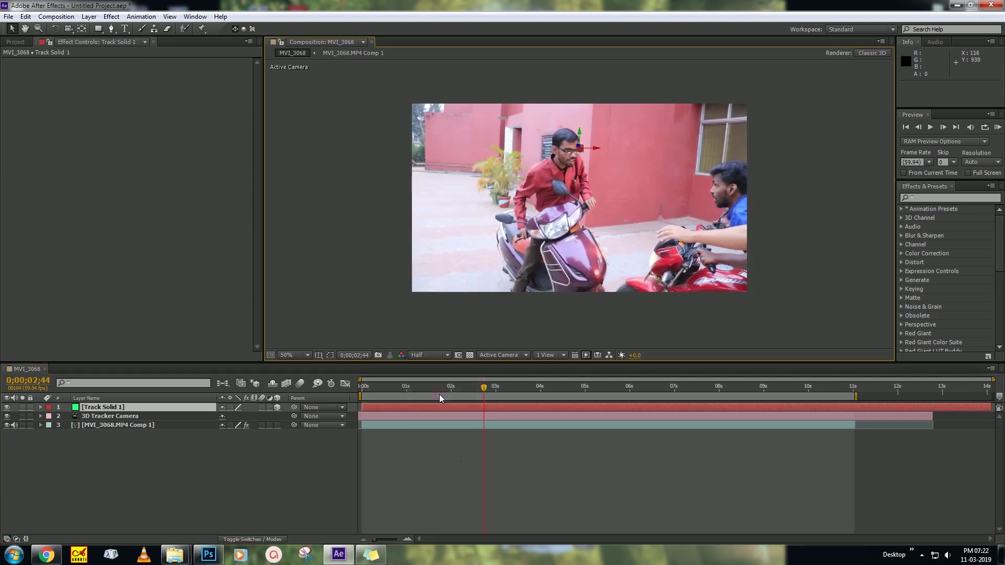
Switch to Full resolution, inspect the rider's head at 200%, then return to the start at 100%.
key("/")
left_click(417, 360)
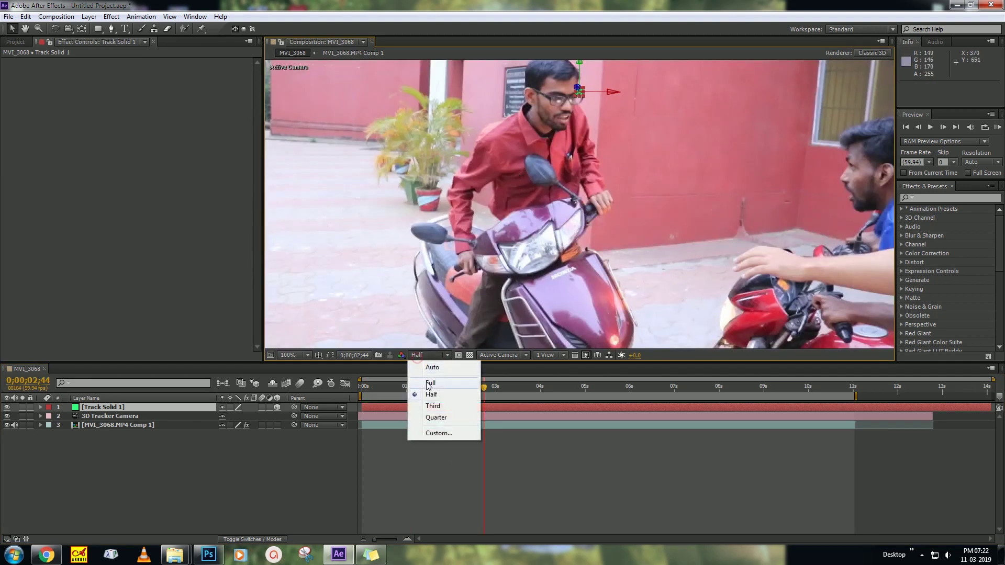
left_click(428, 377)
left_click_drag(526, 168, 515, 267)
key("period")
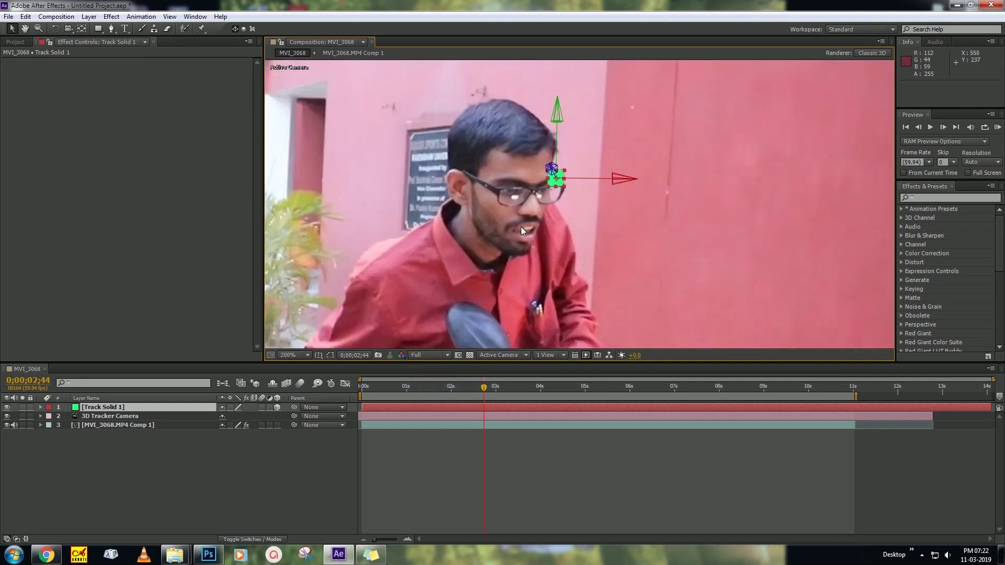
left_click(519, 449)
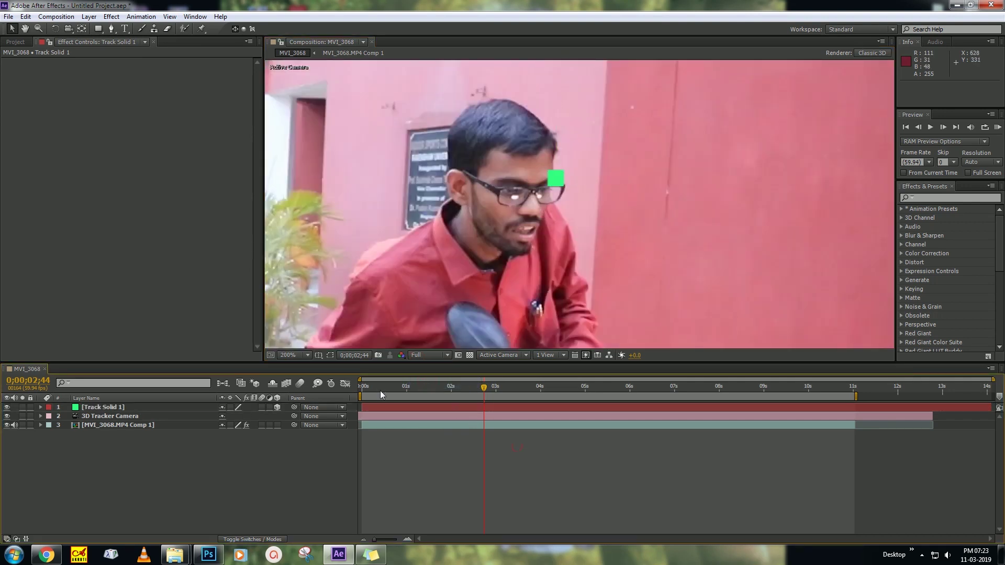
left_click(364, 387)
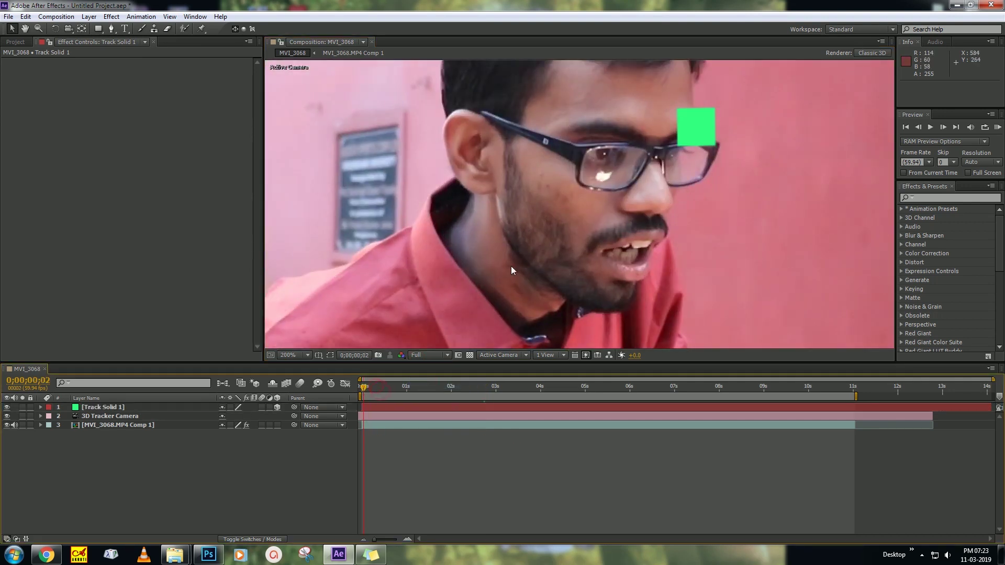
key("comma")
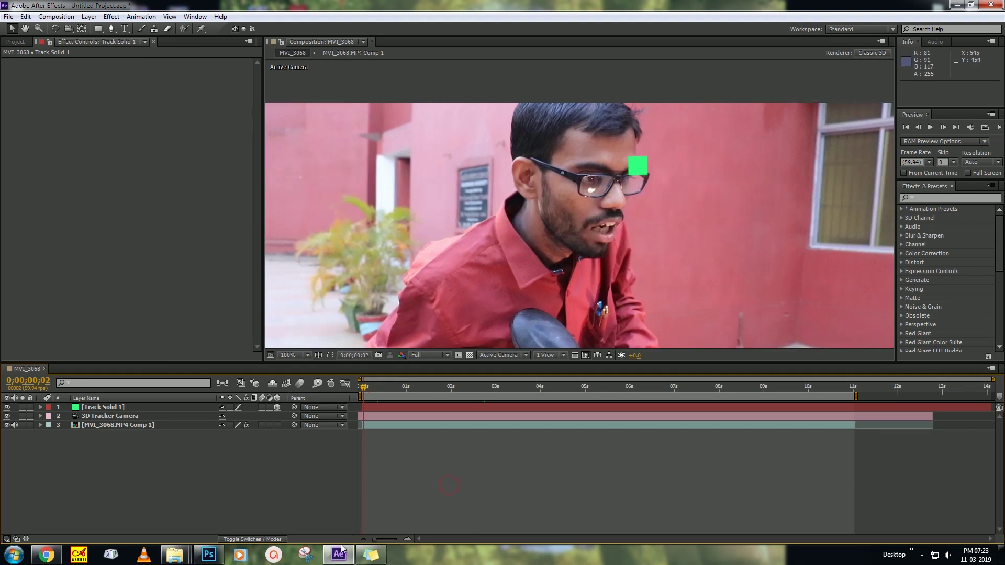
Import bb.png into the project and add it to the composition.
mouse_move(341, 550)
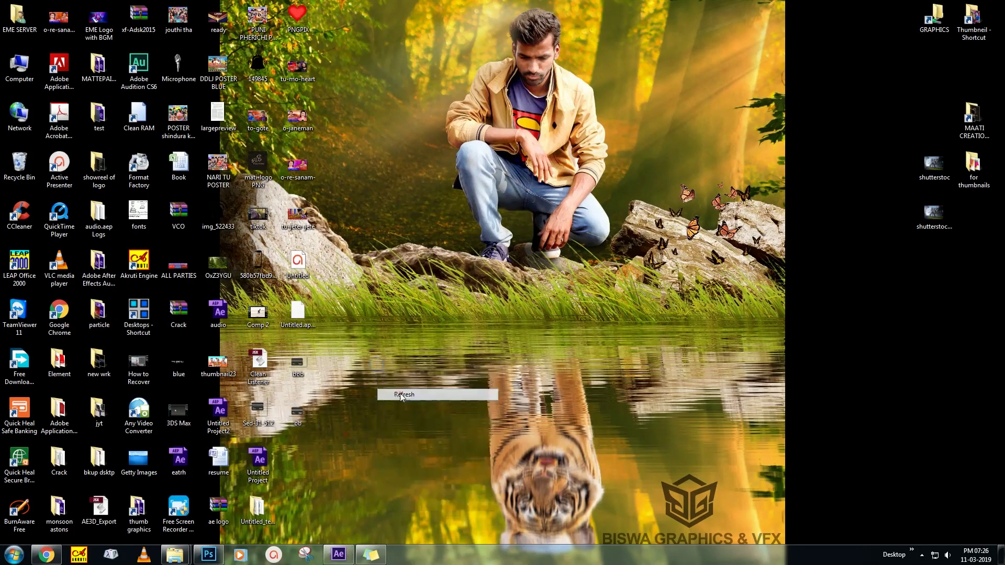
left_click_drag(300, 412, 92, 249)
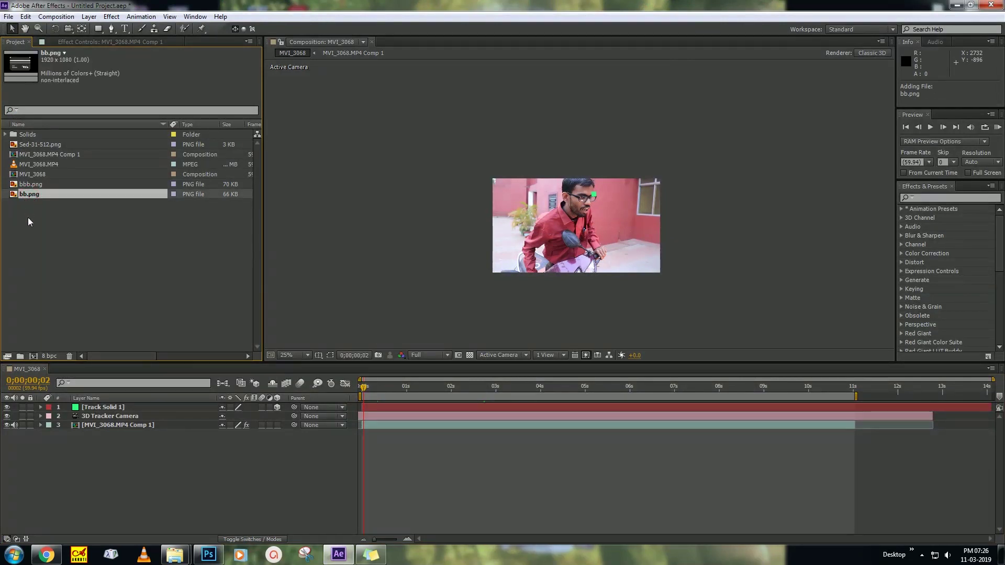
left_click_drag(30, 197, 55, 410)
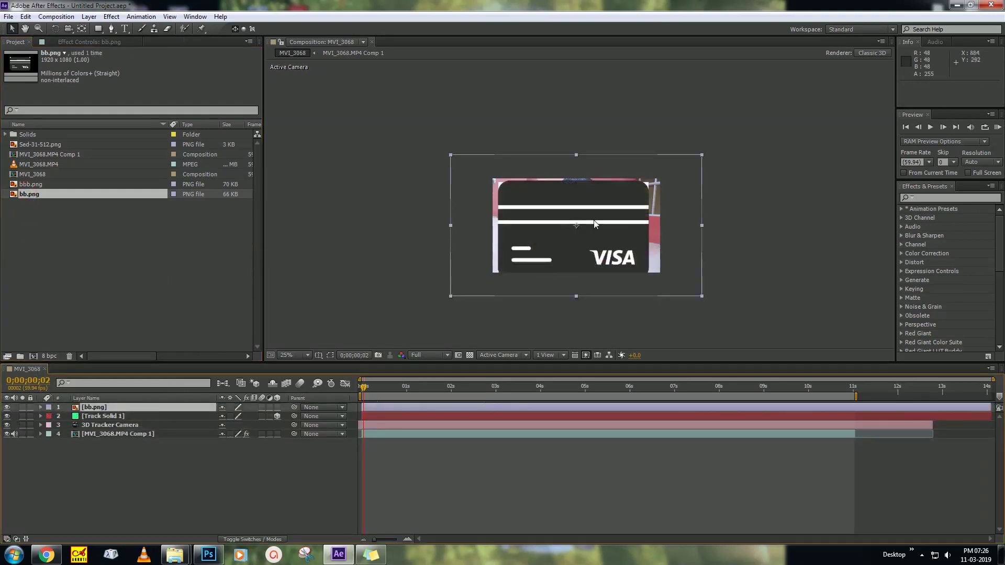
Try scaling the card to 69%, undo it, and zoom the viewer out to 25%.
key("period")
key("s")
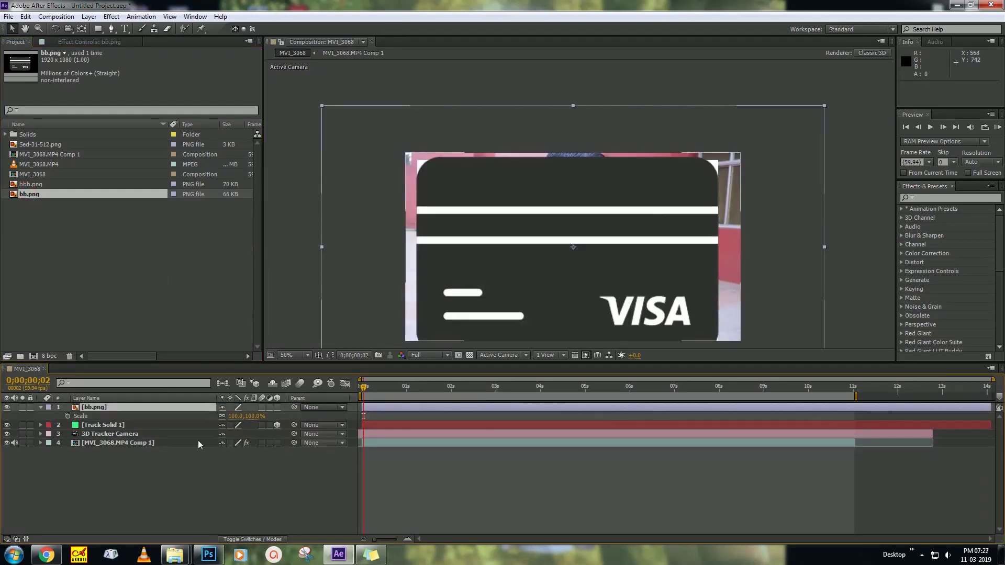
left_click_drag(252, 417, 228, 417)
key("ctrl+z")
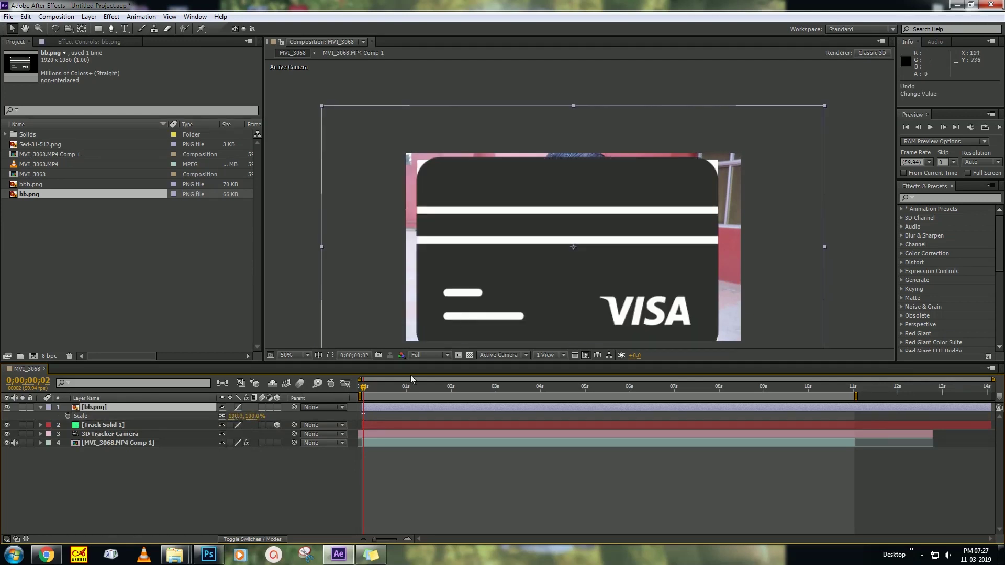
key("comma")
key("comma")
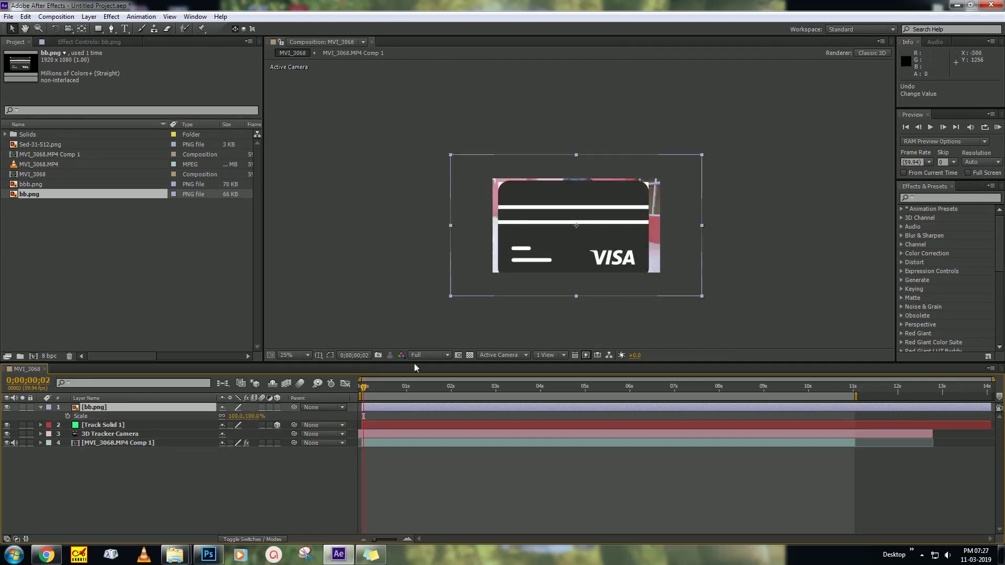
Make bb.png a 3D layer and move it to Track Solid 1's tracked position.
left_click(278, 407)
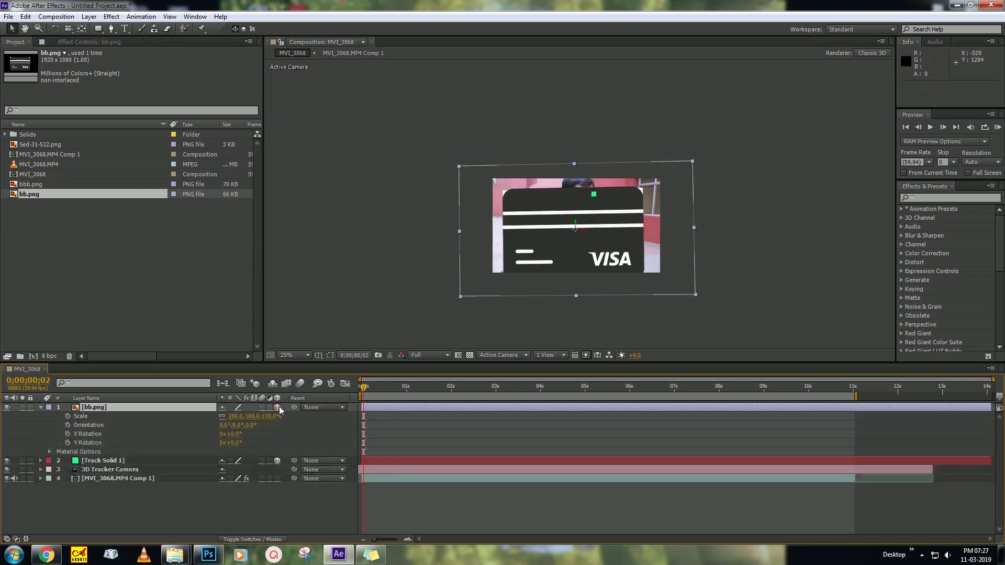
left_click(105, 461)
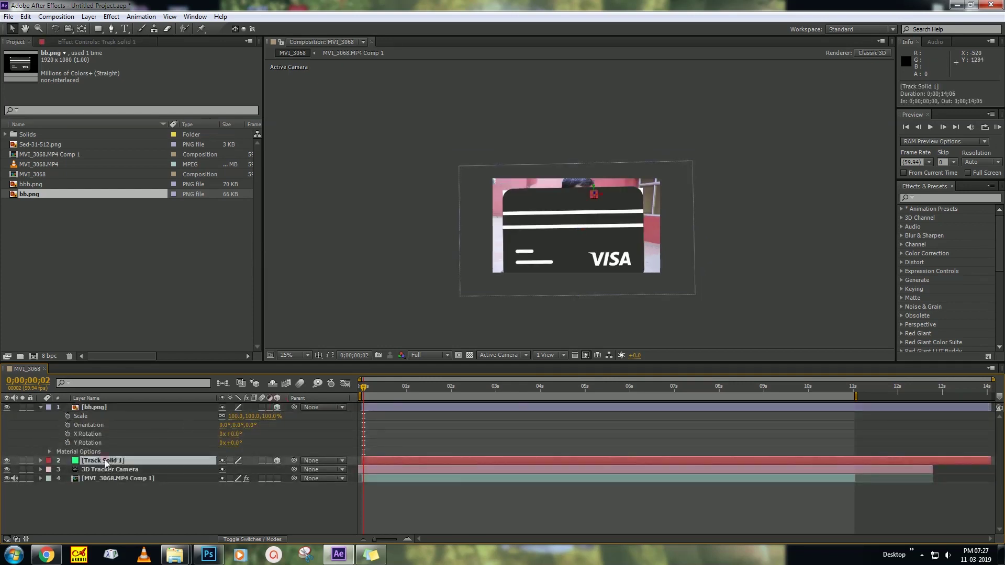
left_click(39, 461)
left_click(55, 470)
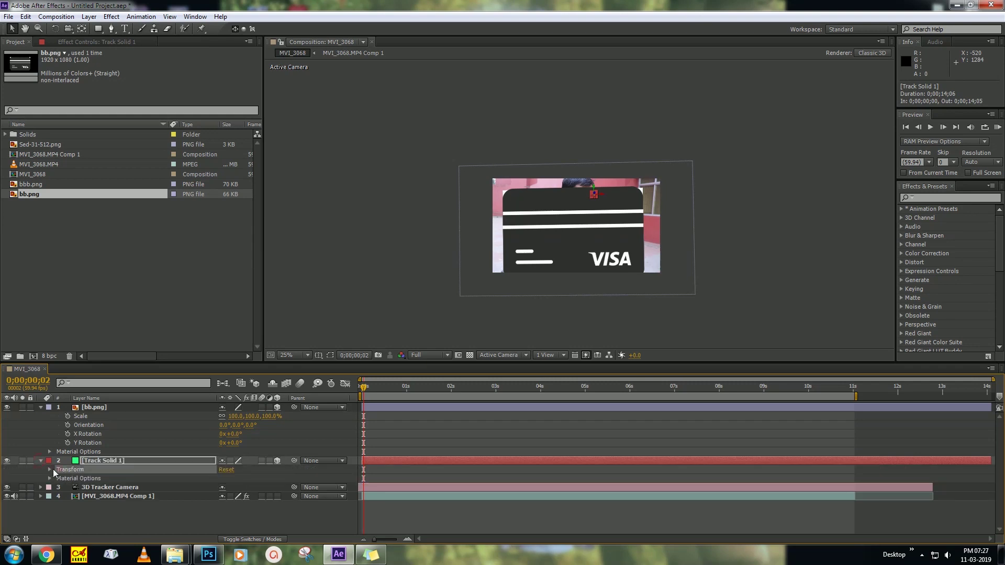
left_click(50, 471)
left_click(85, 477)
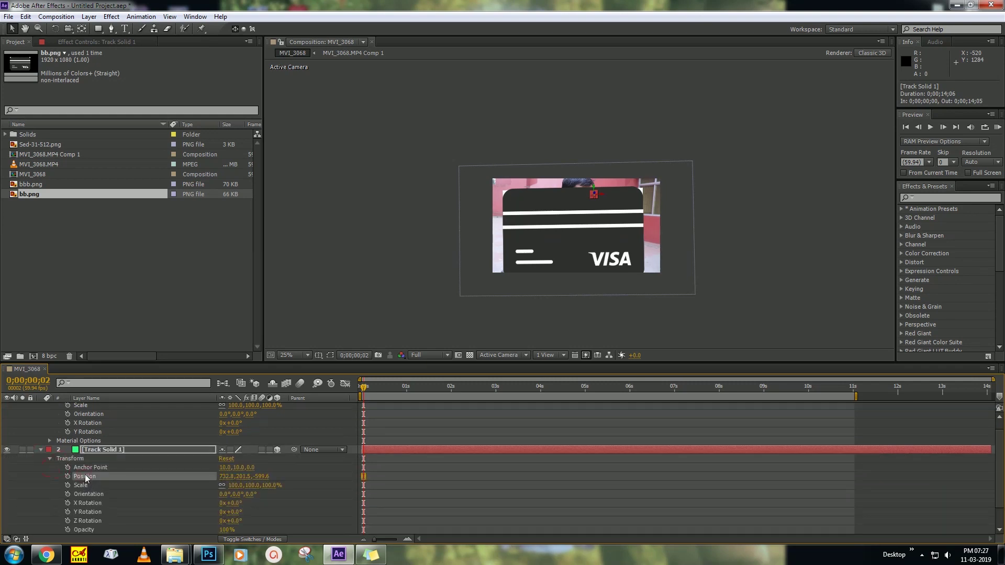
scroll(126, 432, "up", 1)
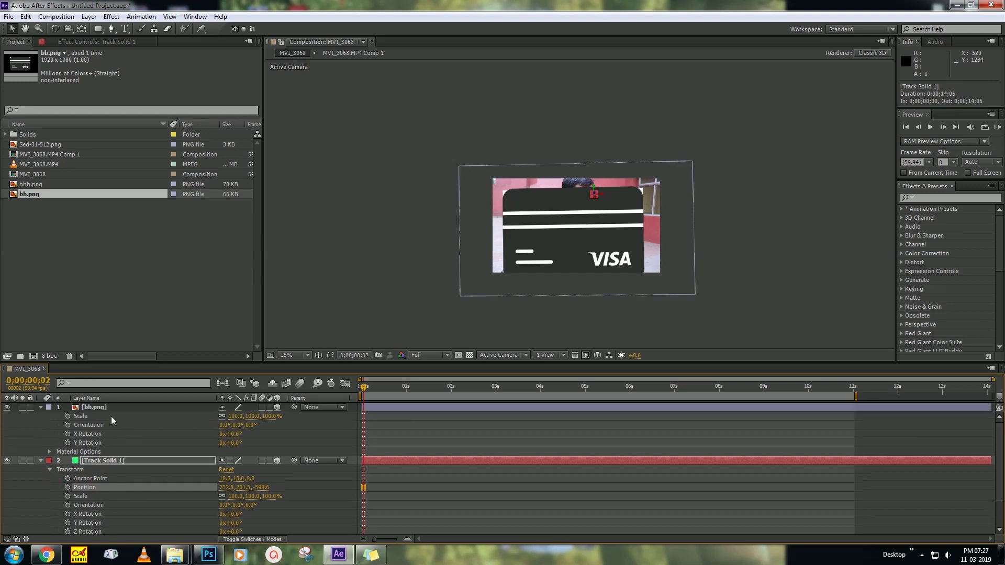
left_click(96, 409)
key("Return")
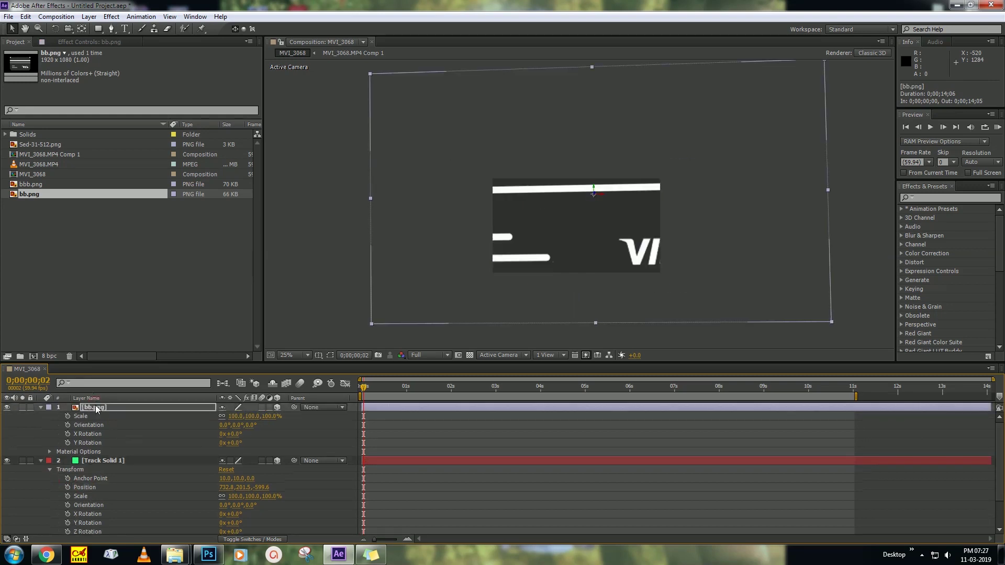
Delete the Track Solid 1 layer and select the VISA card layer.
left_click(390, 412)
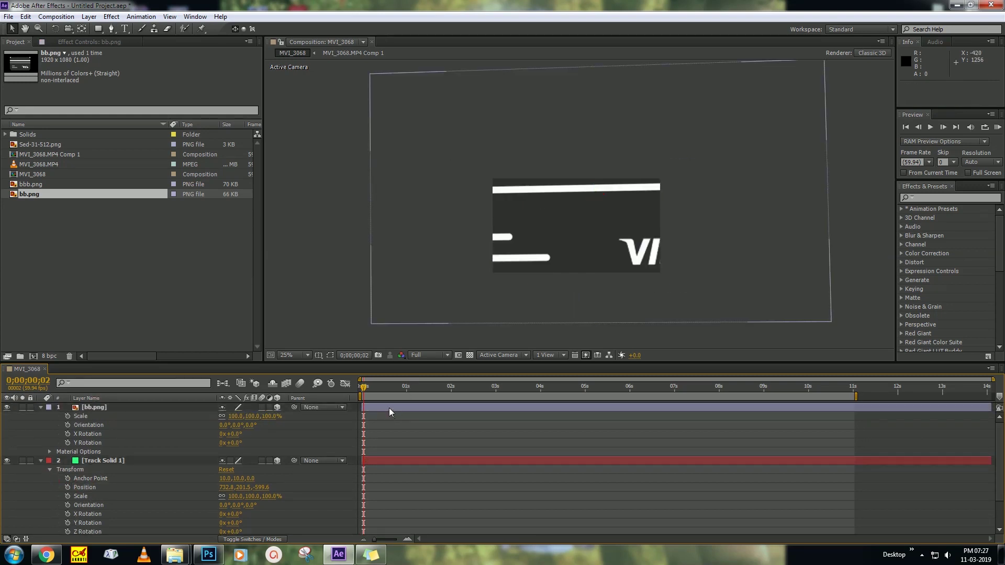
left_click(88, 463)
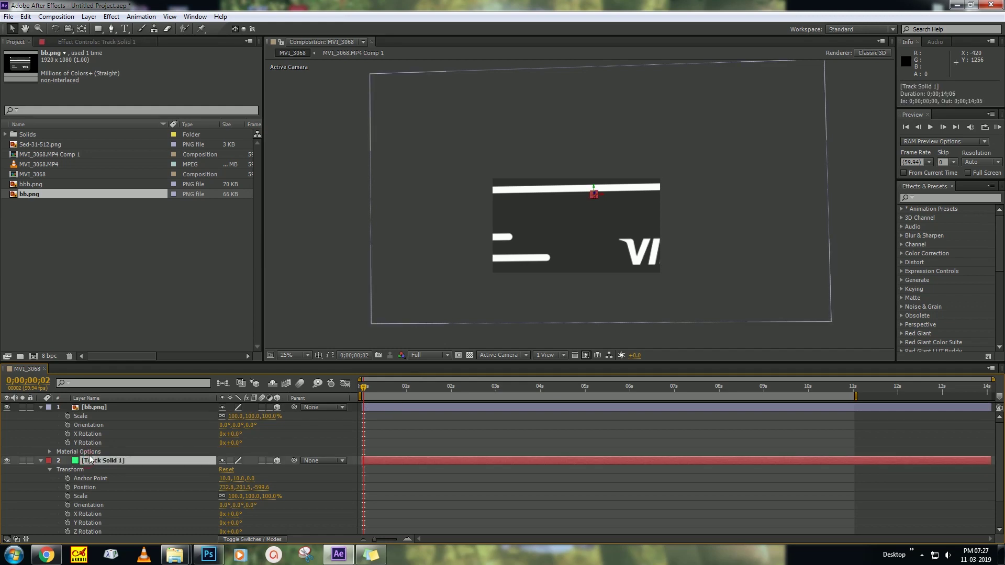
key("Delete")
left_click(114, 413)
Scale the bb.png card down to 7.0%.
key("s")
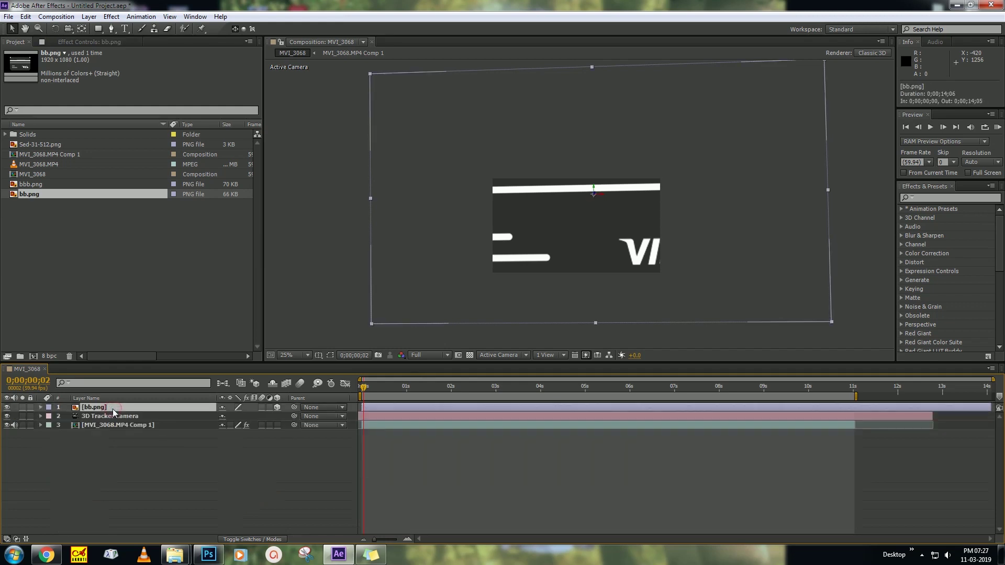
key("s")
left_click_drag(252, 419, 240, 425)
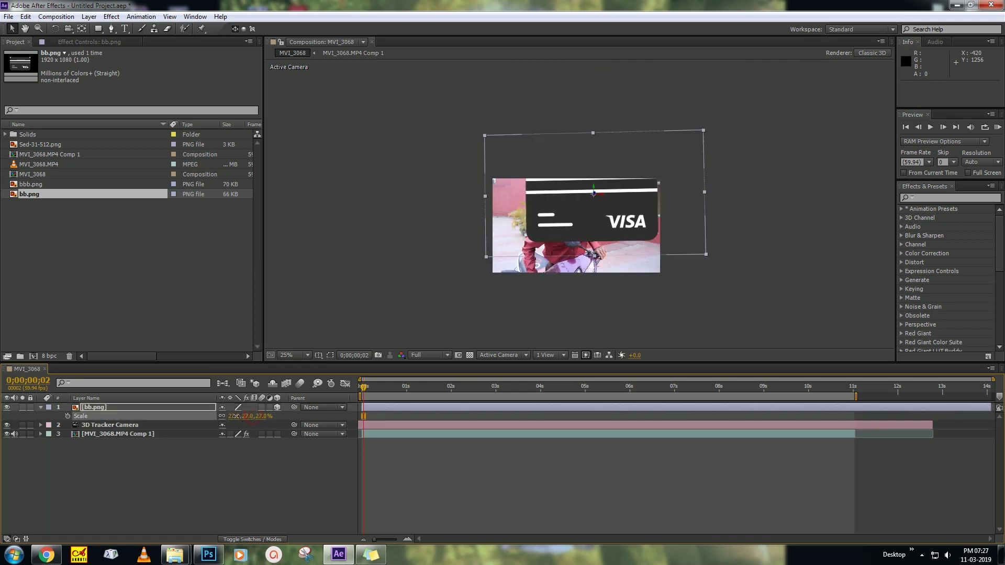
left_click_drag(228, 417, 221, 419)
scroll(611, 208, "up", 1)
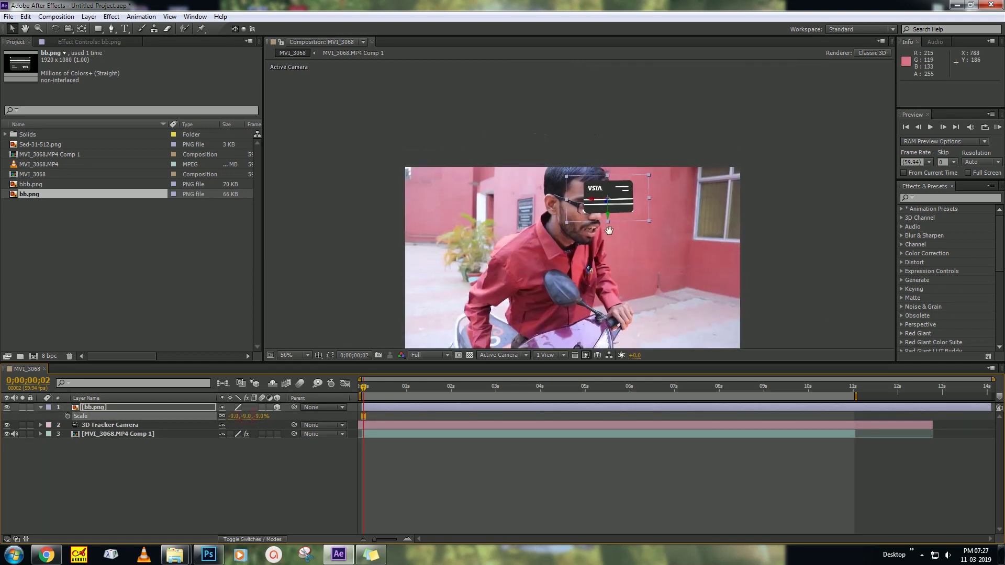
left_click_drag(265, 416, 272, 416)
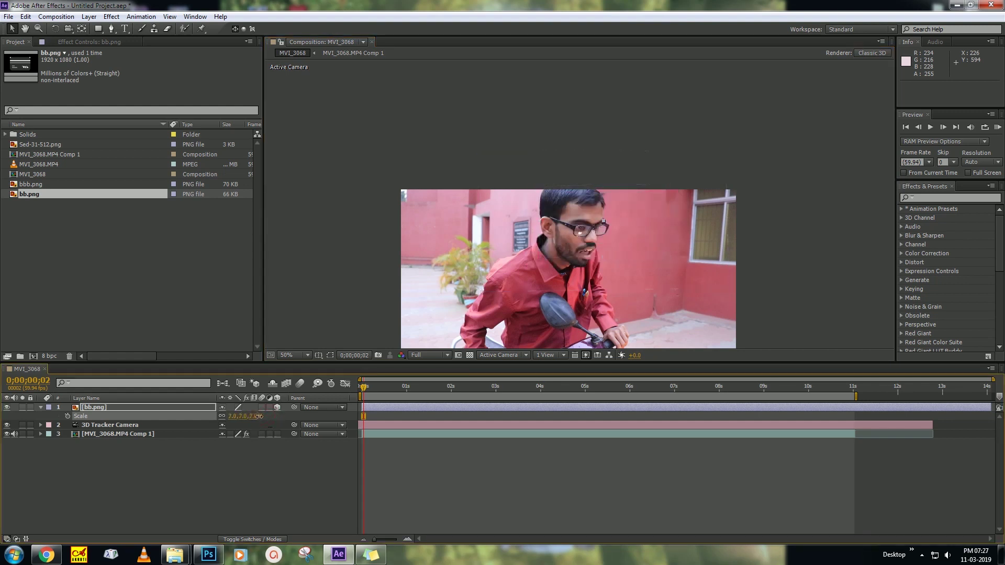
Preview the small card over the tracked footage and reselect it.
left_click(458, 466)
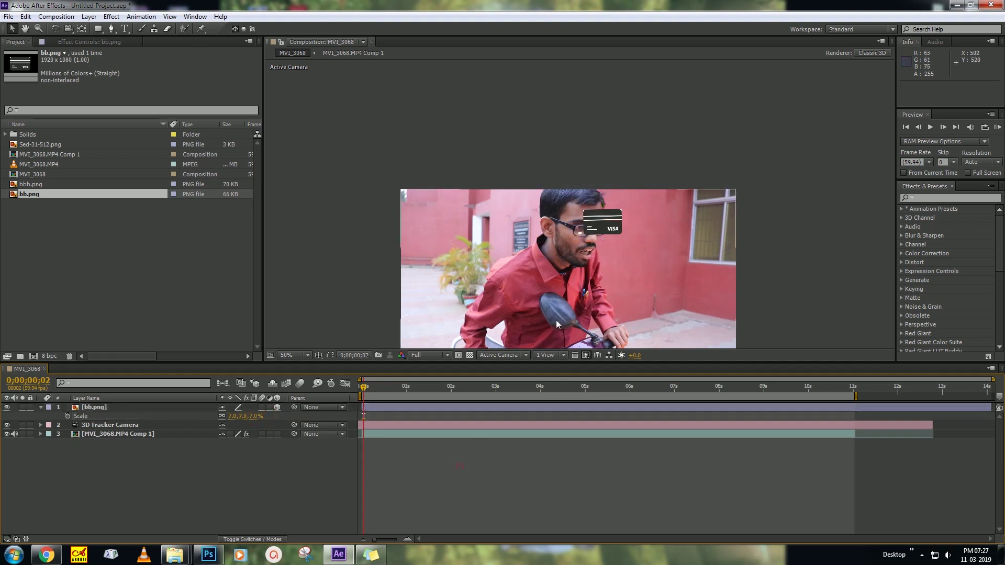
key("space")
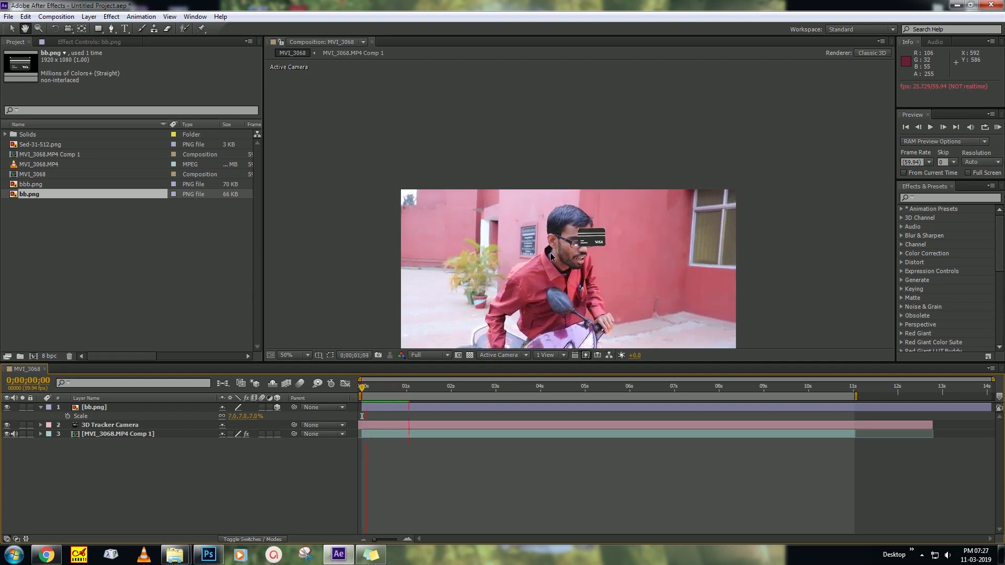
scroll(551, 252, "up", 2)
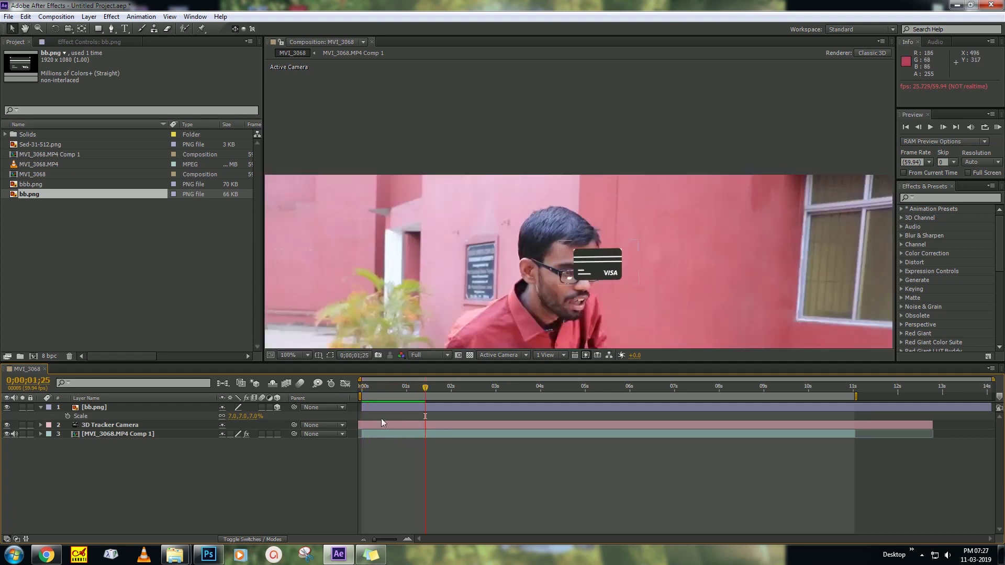
left_click(555, 279)
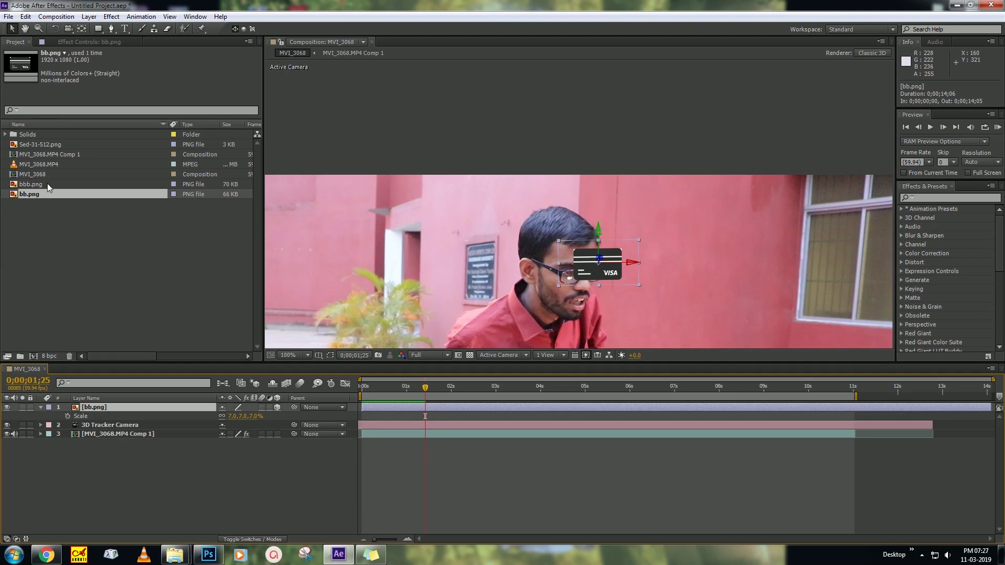
Tilt the VISA card around its X axis.
key("r")
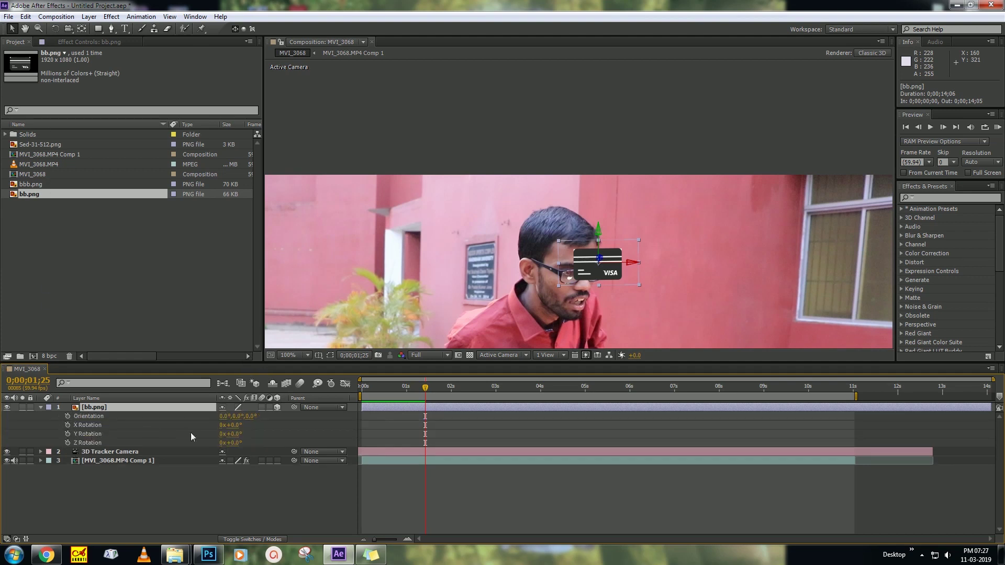
mouse_move(236, 429)
left_mouse_down()
mouse_move(294, 427)
mouse_move(223, 441)
mouse_move(251, 417)
left_mouse_up()
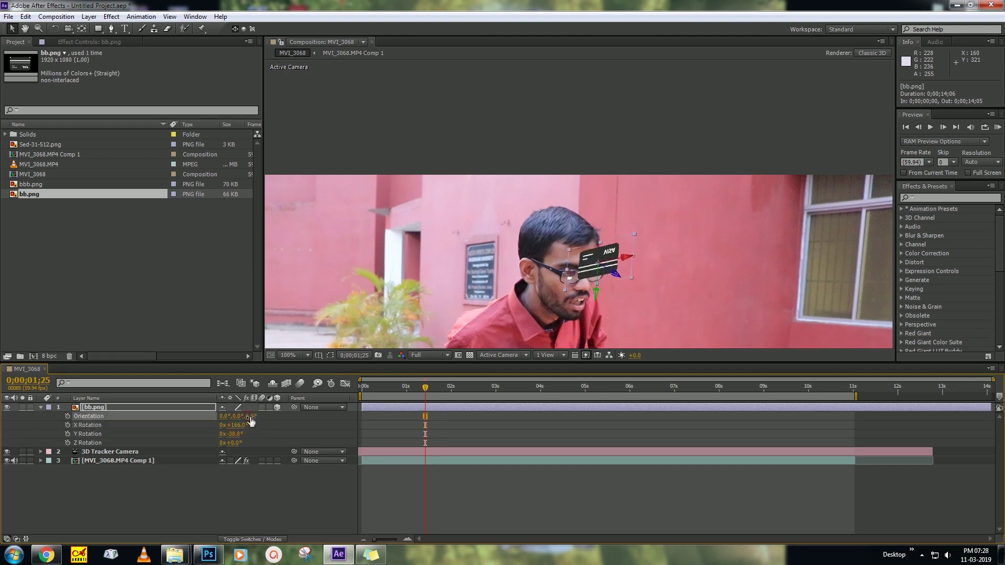
left_click(450, 475)
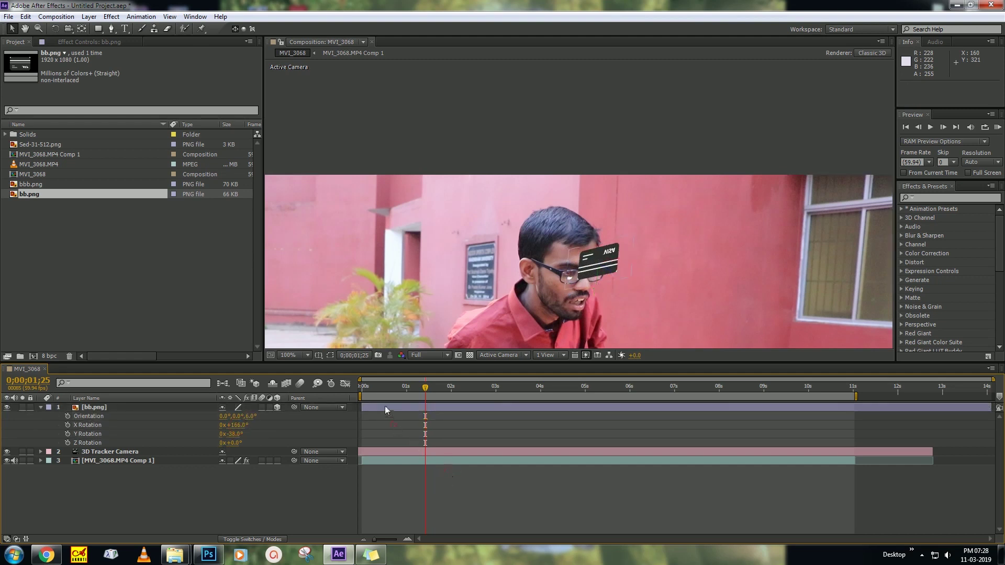
left_click(384, 406)
Duplicate the card, move the copy beside it, and rotate it to X 253° and Z 47°.
key("ctrl+d")
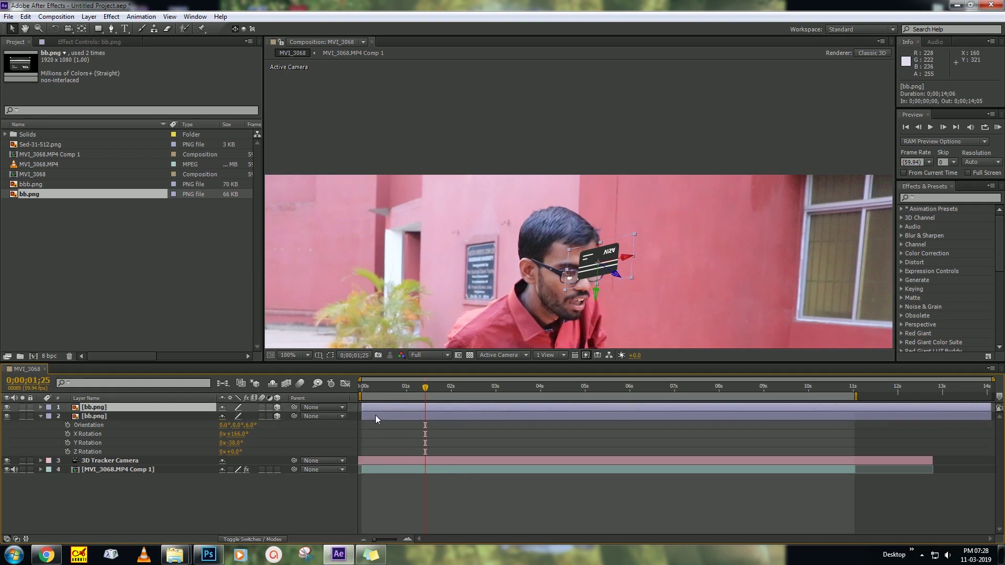
left_click_drag(618, 257, 651, 264)
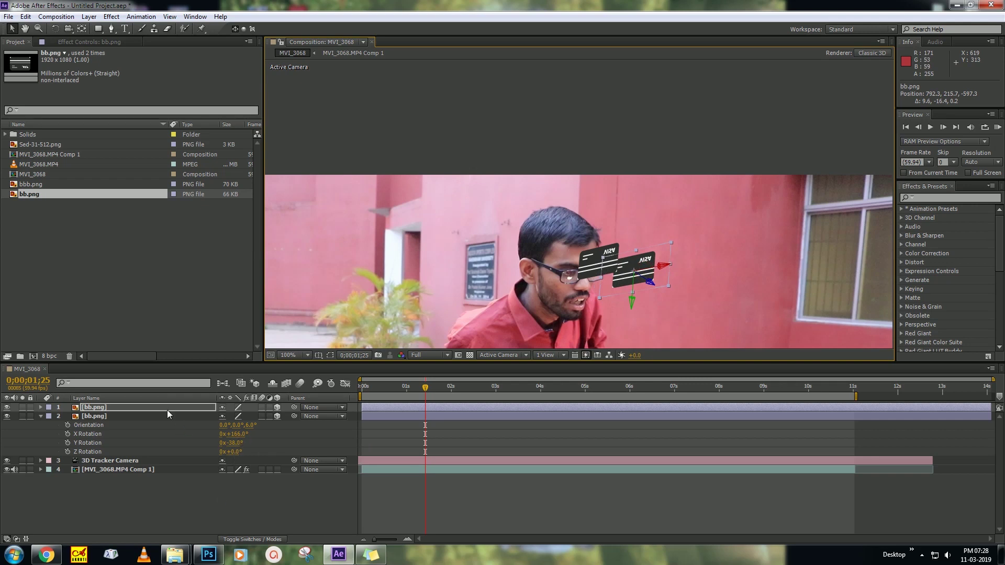
key("r")
left_click_drag(232, 443, 260, 427)
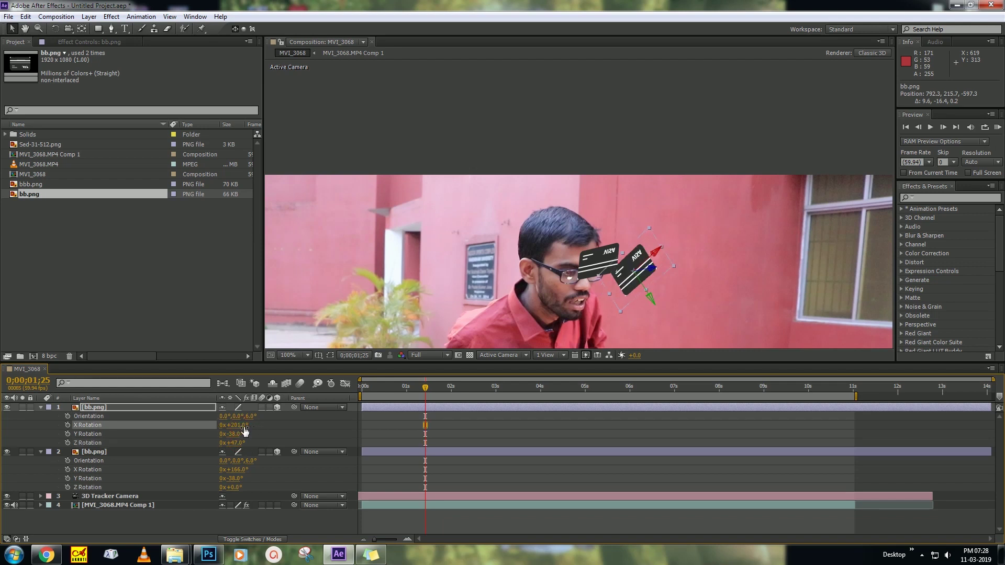
mouse_move(245, 431)
left_mouse_down()
mouse_move(283, 436)
mouse_move(235, 427)
left_mouse_up()
Preview both cards following the tracked footage, then select the second card.
left_click(393, 432)
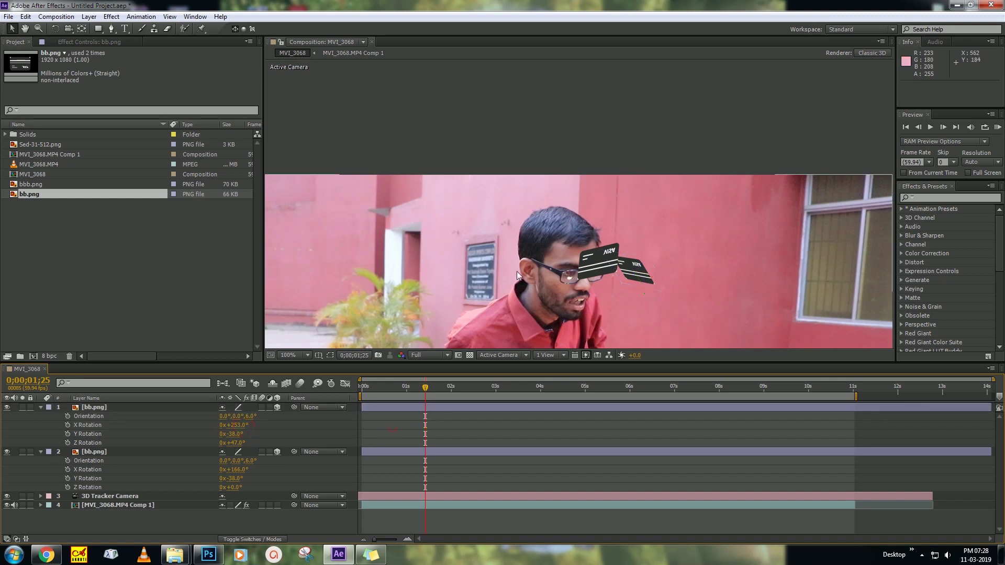
key("KP_0")
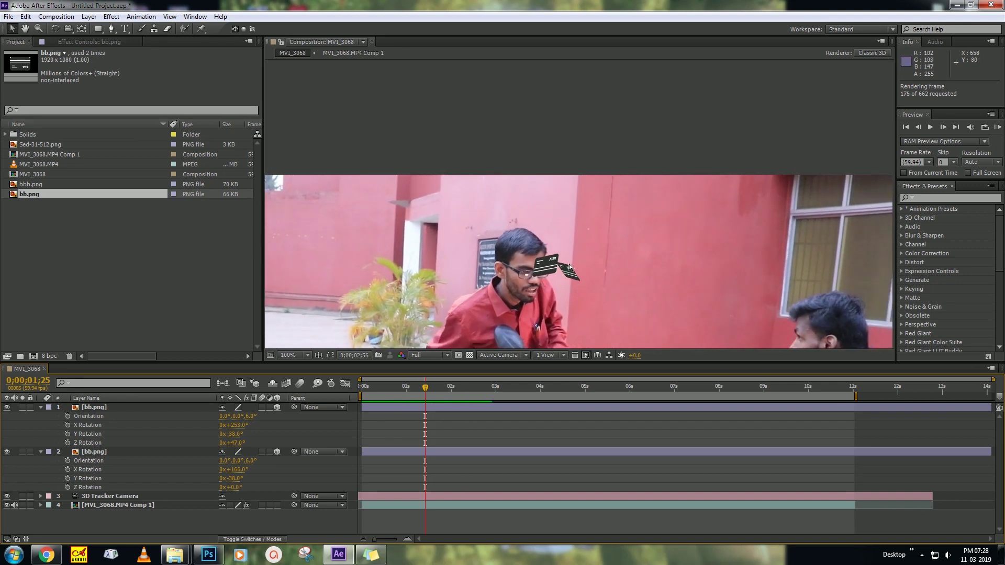
left_click(426, 454)
Nudge the second card and move the first card lower, to about 800, 242.
scroll(580, 268, "up", 1)
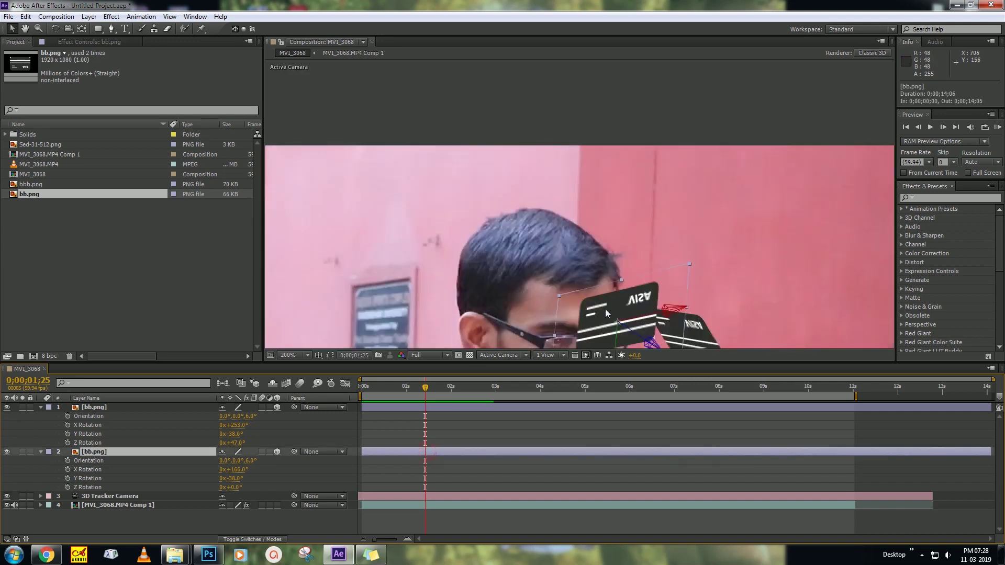
scroll(605, 309, "down", 1)
left_click_drag(594, 273, 614, 255)
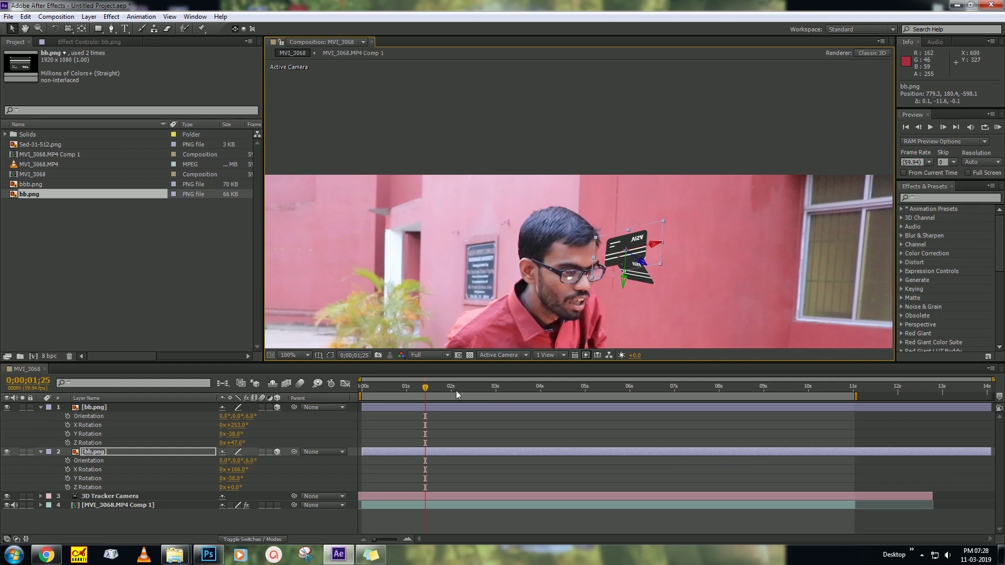
left_click(440, 406)
left_click_drag(639, 268, 646, 285)
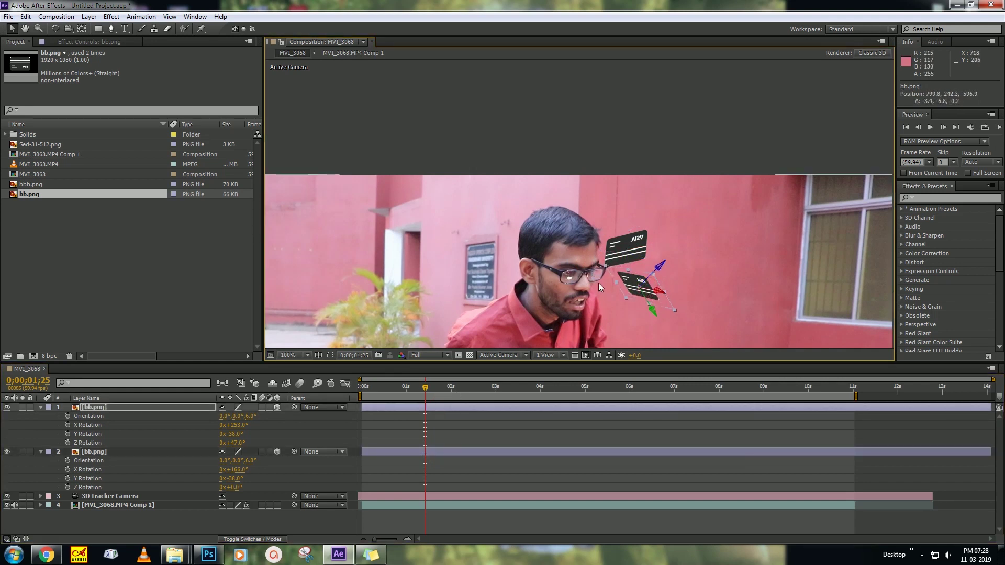
scroll(598, 282, "down", 1)
left_click(560, 425)
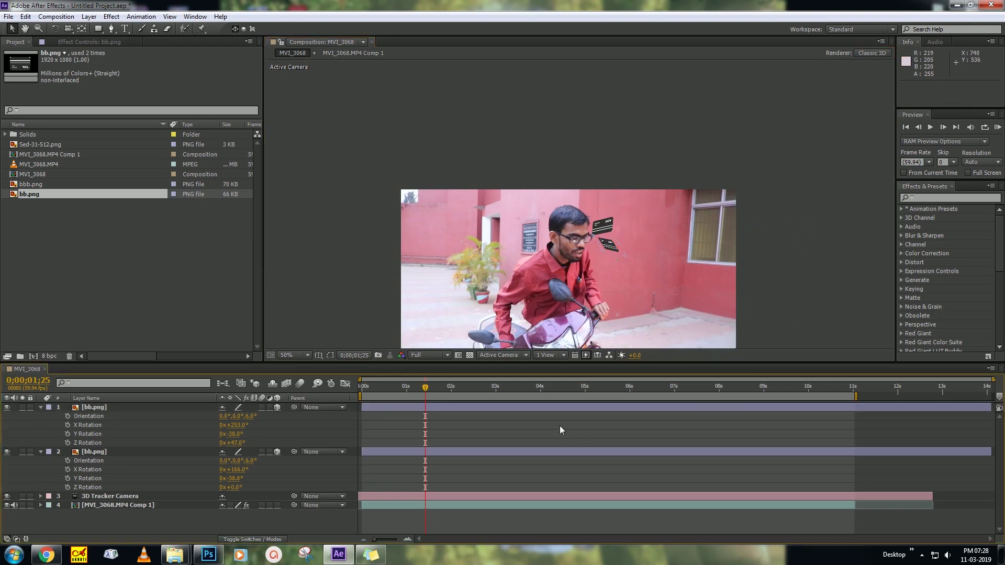
Set the preview resolution to Third and start a RAM preview at 25% zoom.
left_click(416, 356)
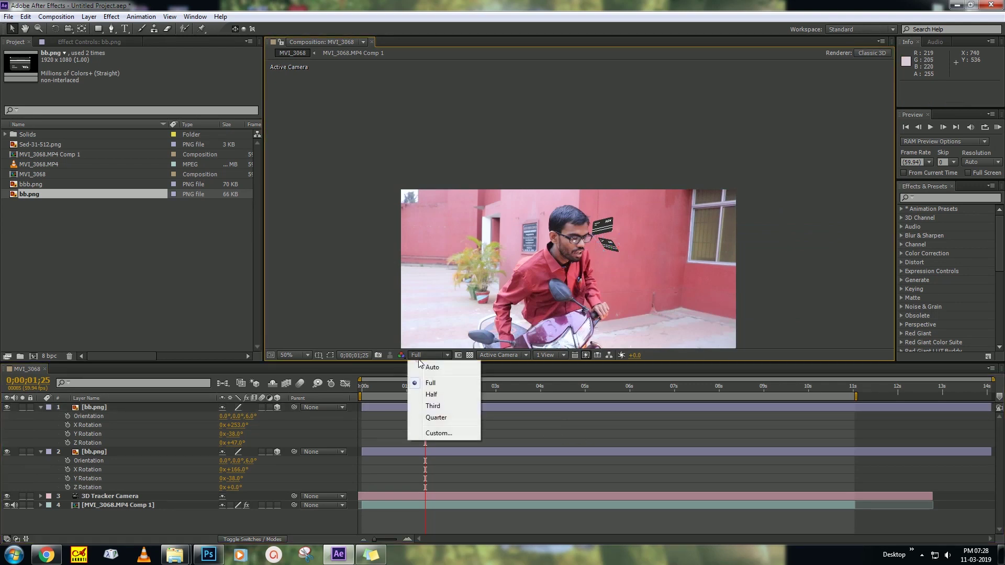
left_click(433, 406)
key("KP_0")
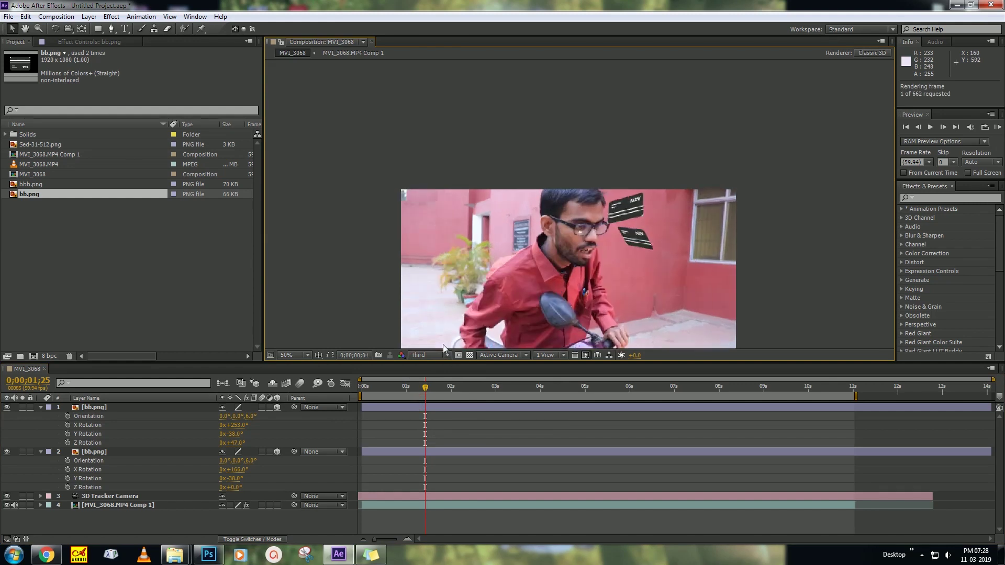
key("comma")
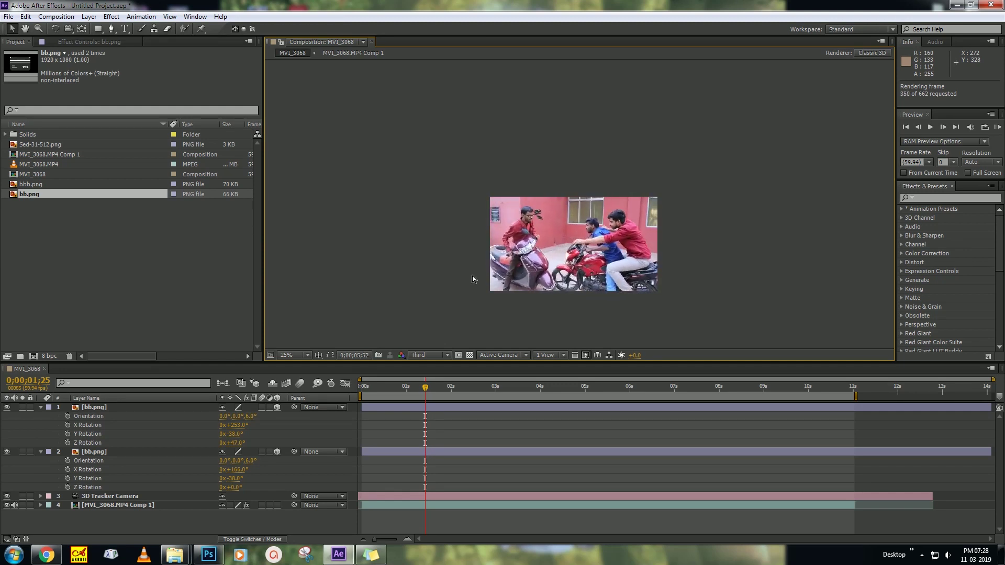
Play back the cached frames, restart the preview, then set the time to 0;00;03;27.
left_click(472, 276)
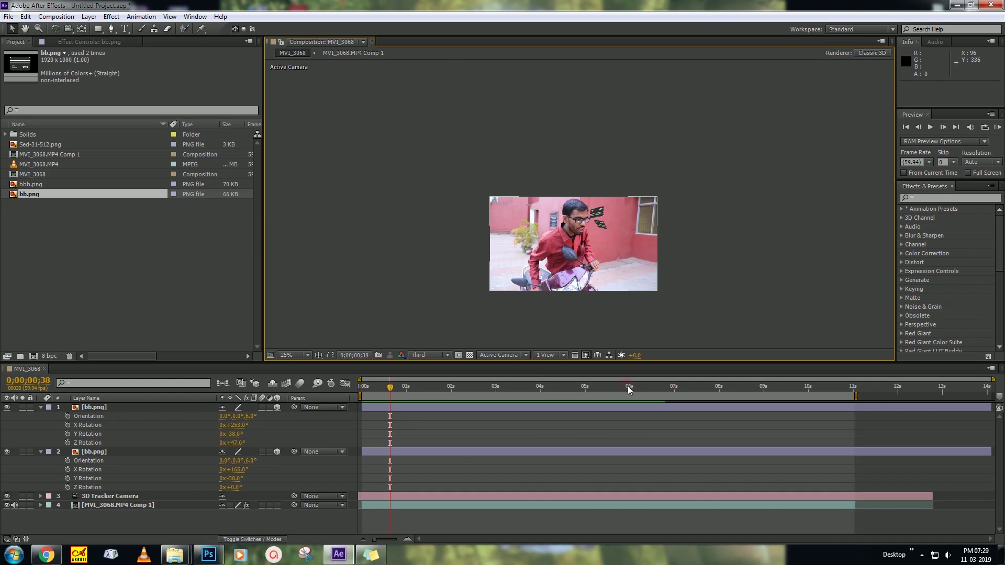
left_click(619, 424)
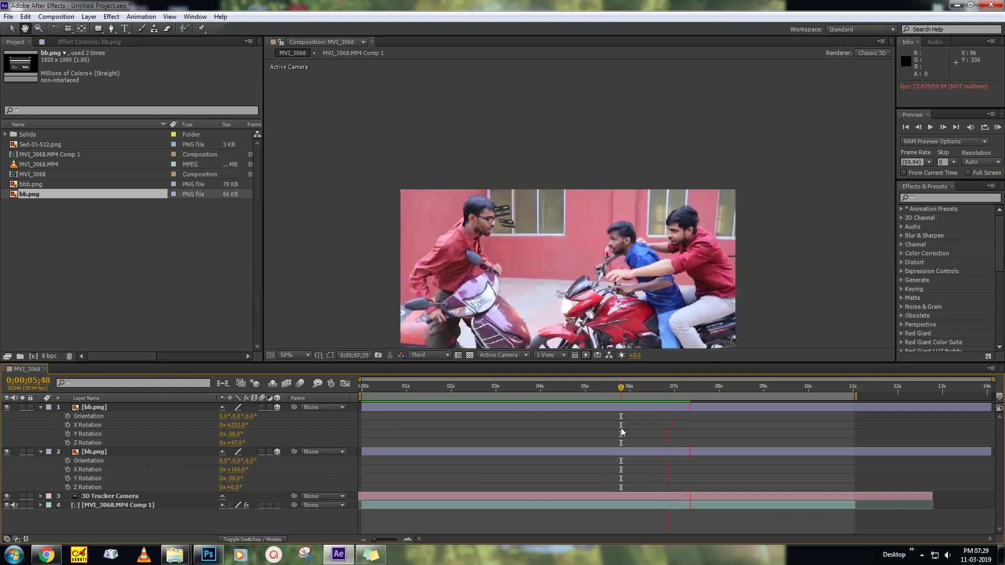
key("space")
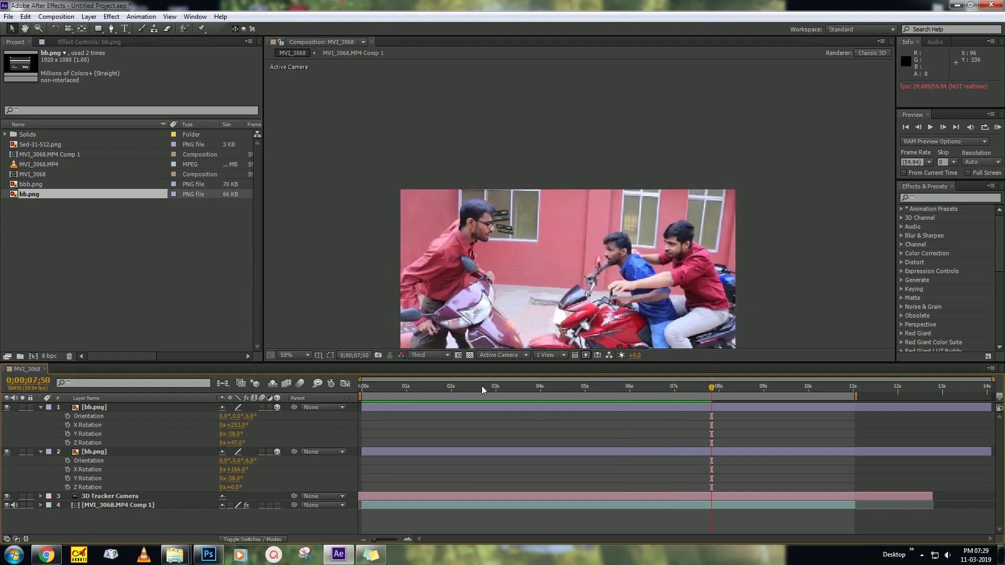
key("space")
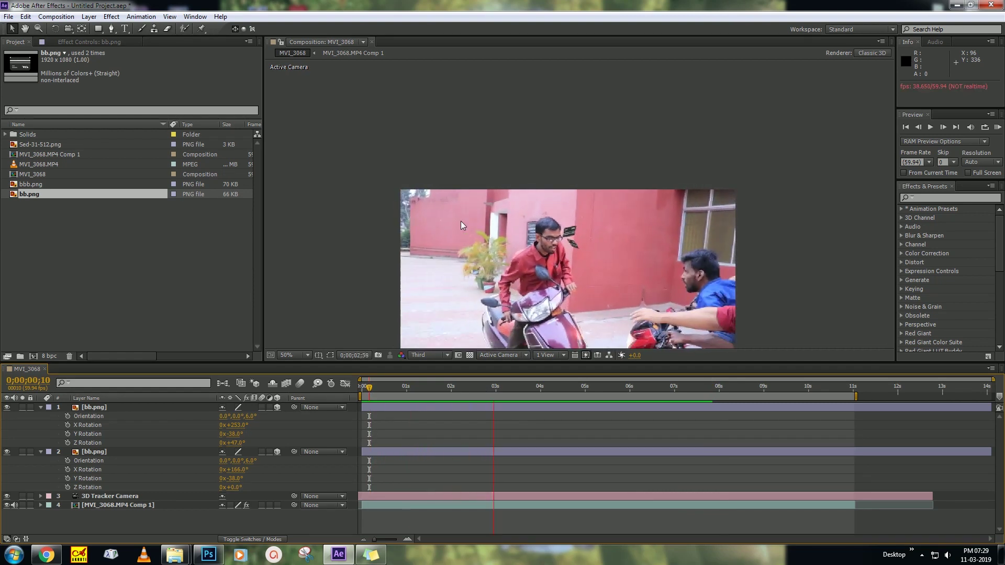
left_click(510, 390)
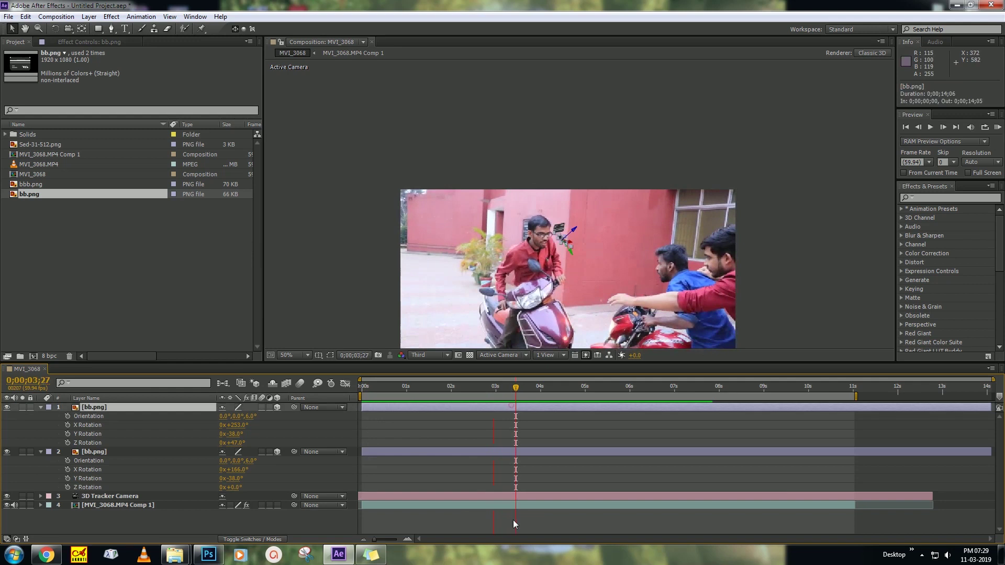
Create a tracked solid from the track points beside the right-hand rider's head.
left_click(508, 506)
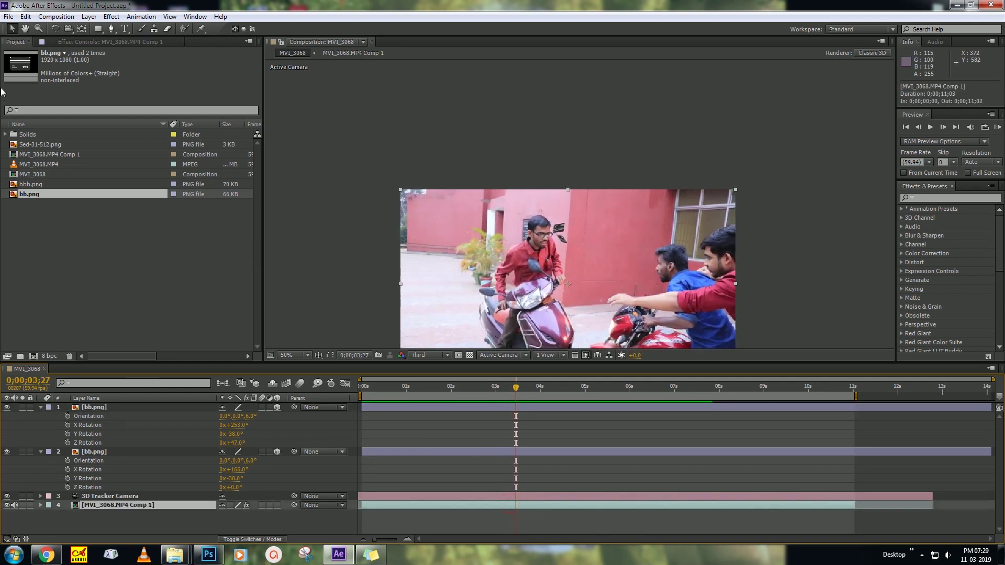
left_click(110, 42)
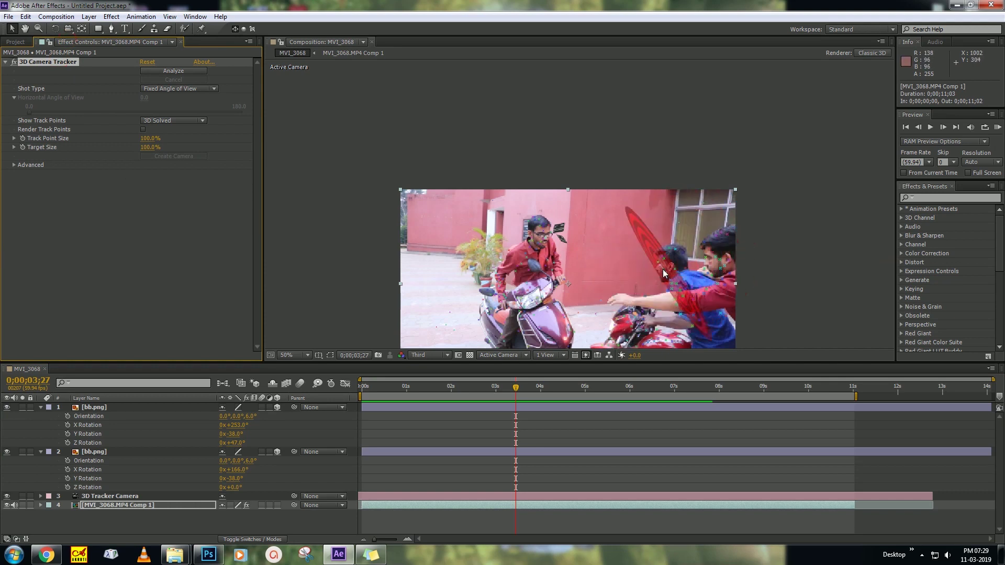
scroll(663, 269, "up", 2)
left_click_drag(726, 277, 649, 263)
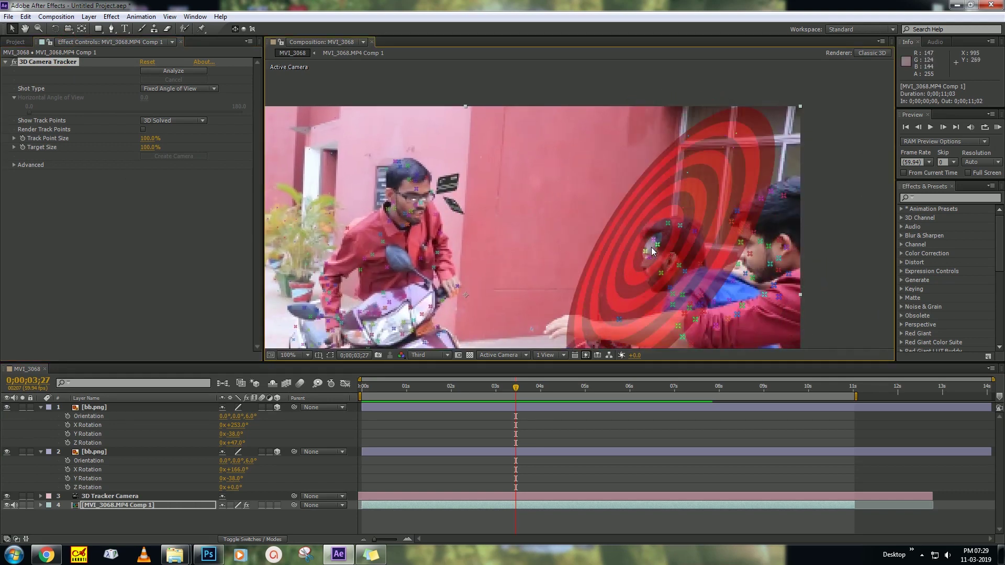
left_click(653, 253)
right_click(653, 254)
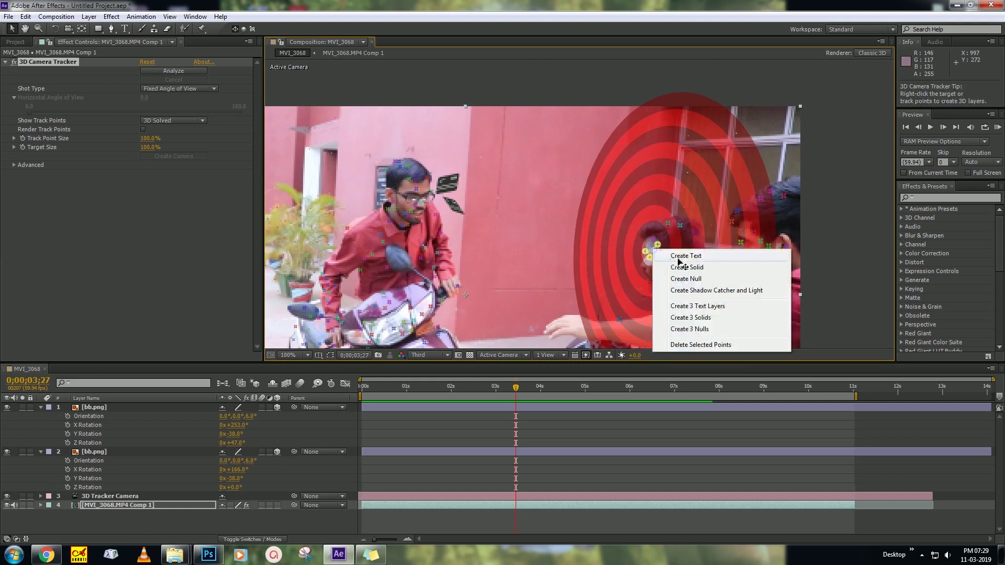
left_click(685, 269)
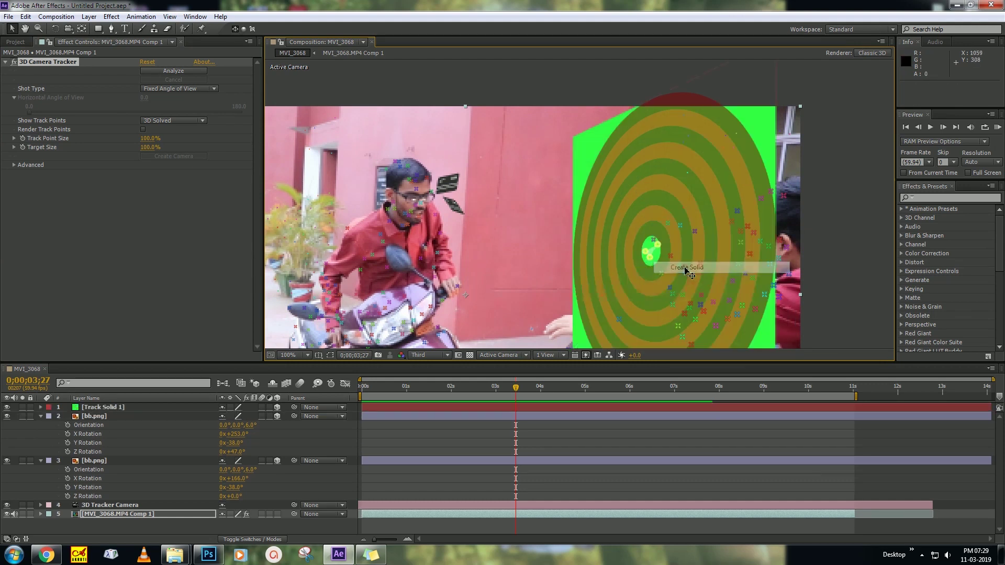
key("comma")
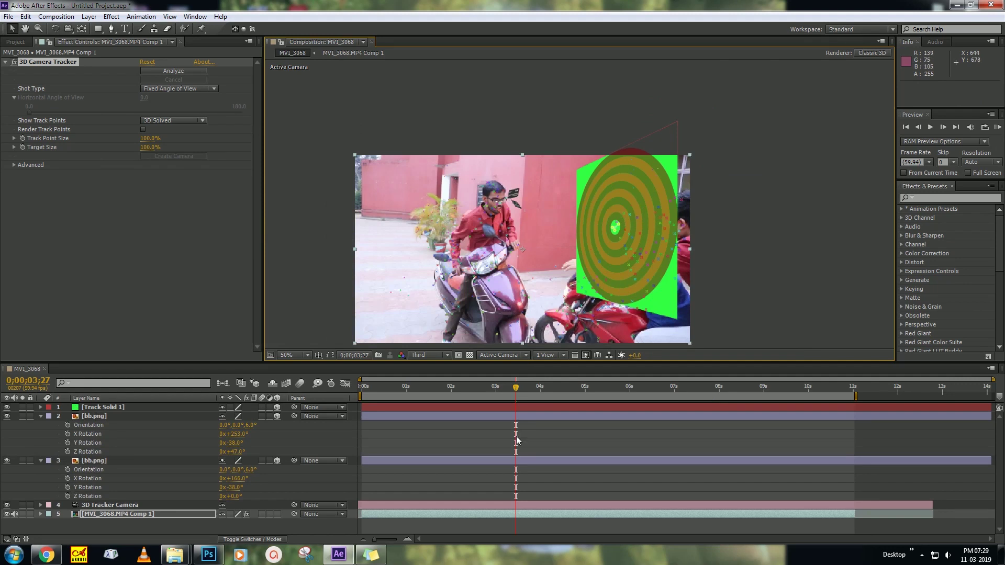
Copy the Position value of Track Solid 1.
left_click(99, 408)
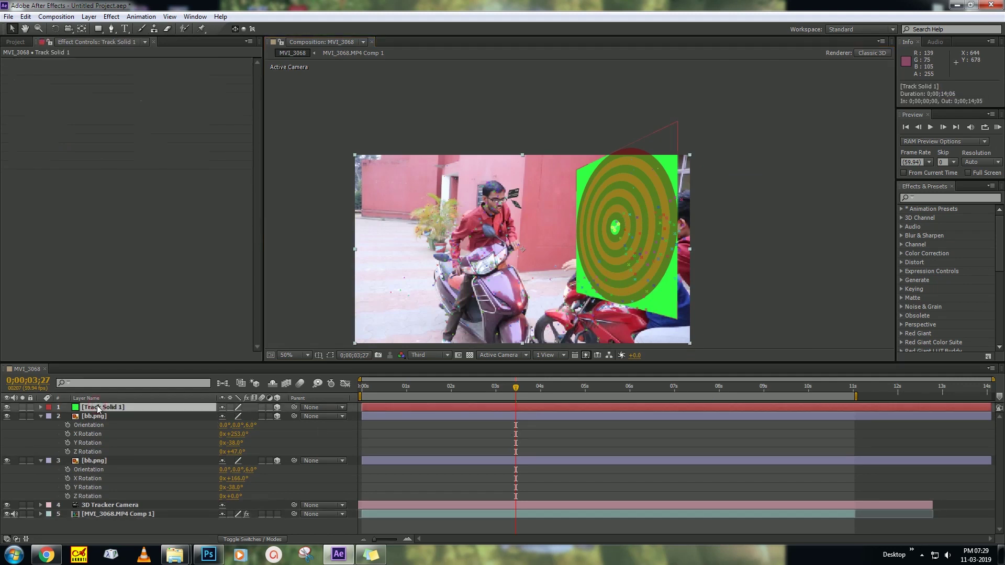
key("p")
left_click(87, 416)
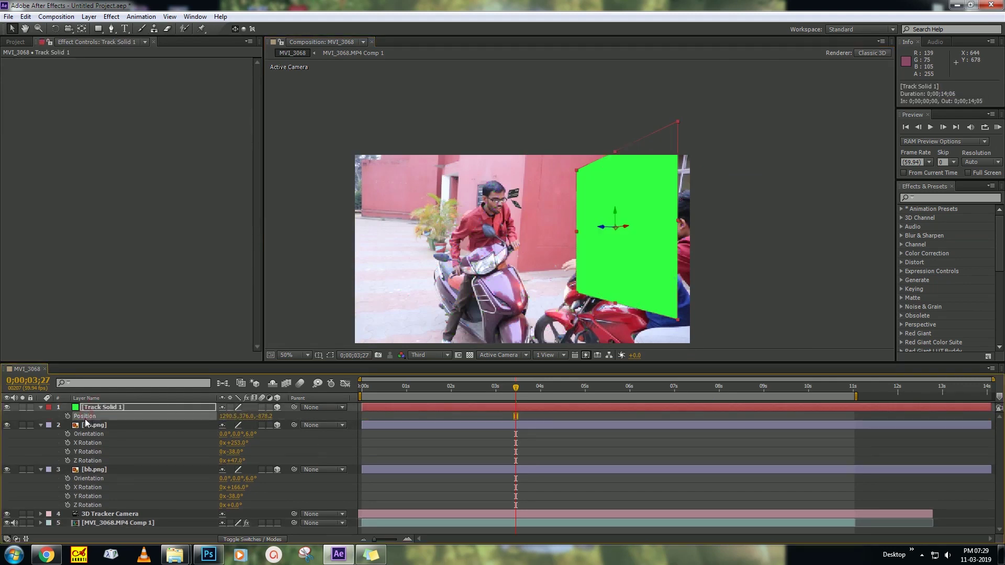
Duplicate the bb.png card and paste the solid's Position onto it (1290.5, 376.0, -878.2).
left_click(90, 425)
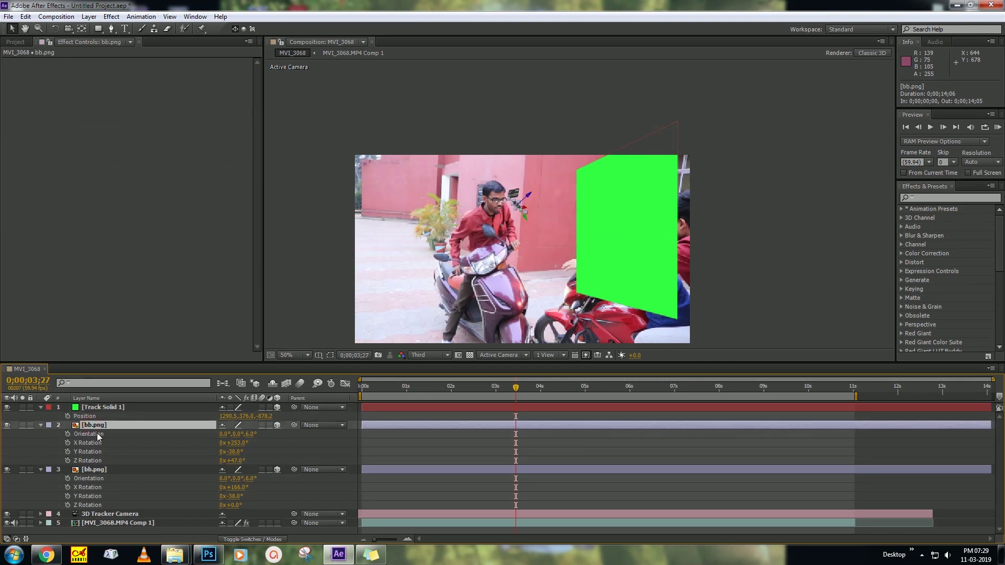
key("ctrl+a")
key("u")
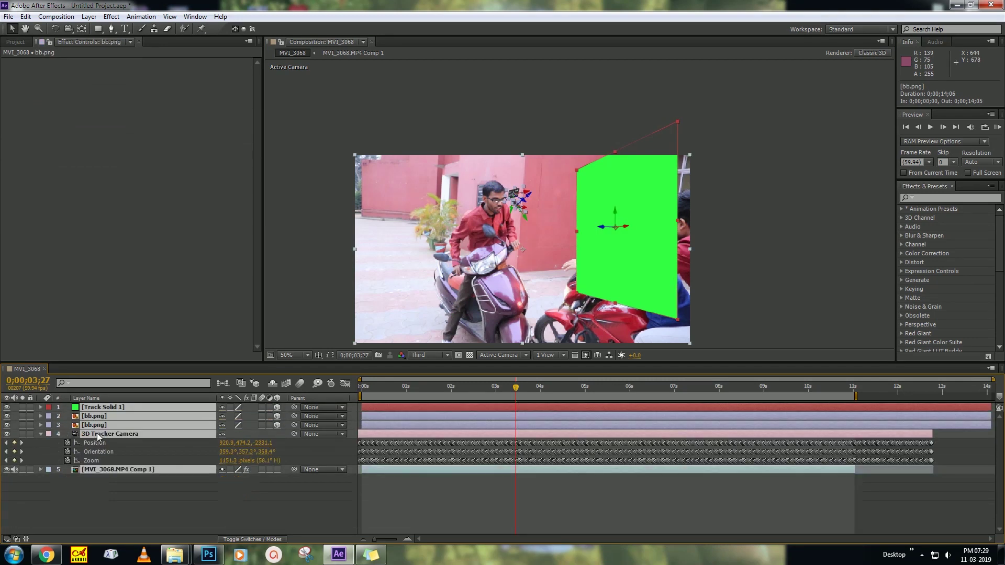
left_click(126, 506)
left_click(97, 419)
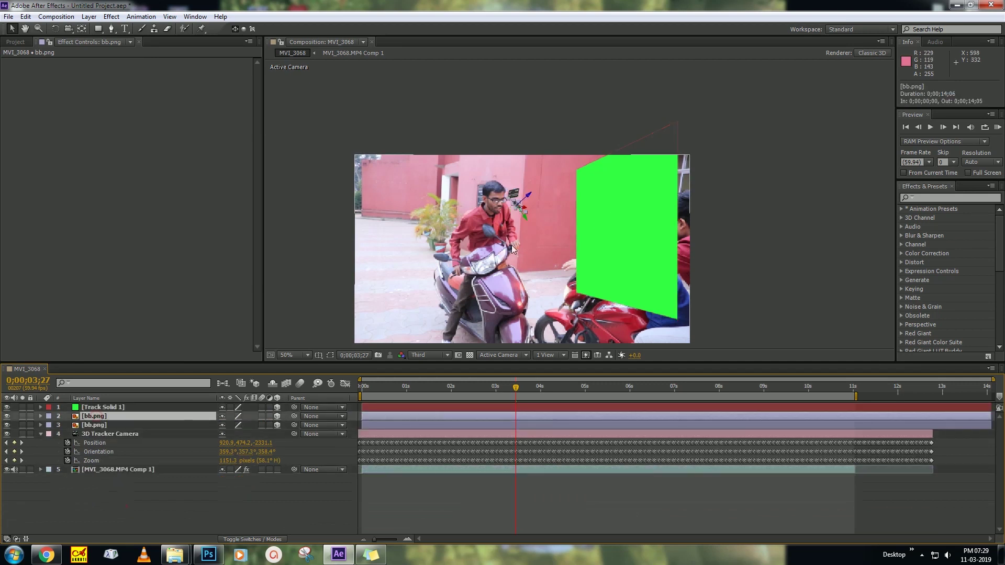
scroll(507, 227, "up", 2)
key("ctrl+d")
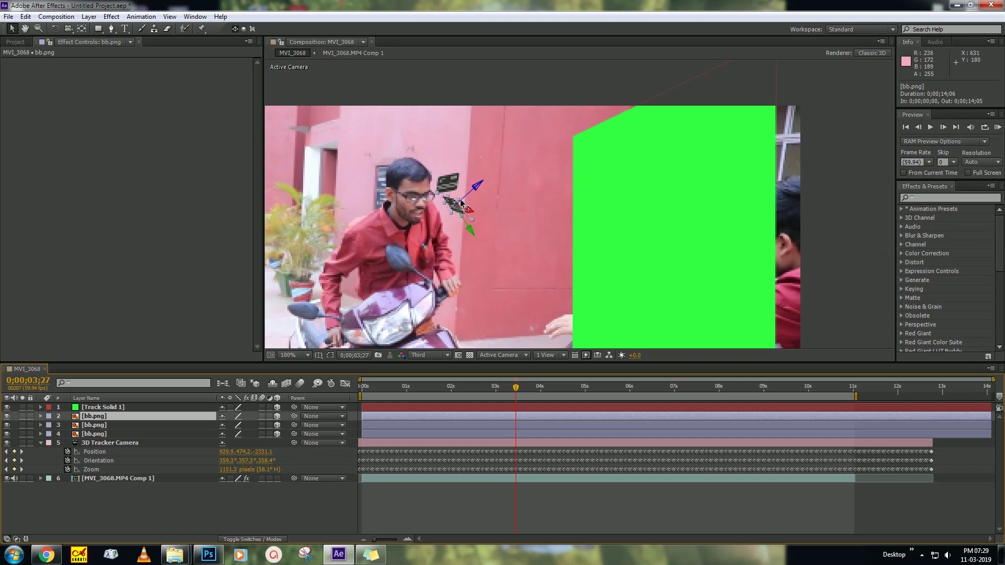
left_click_drag(461, 202, 517, 205)
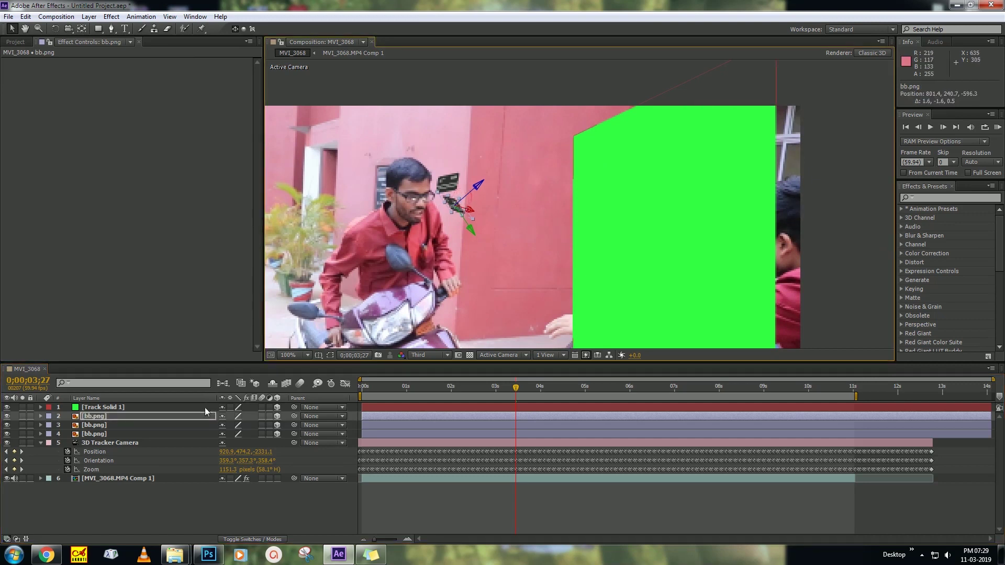
key("p")
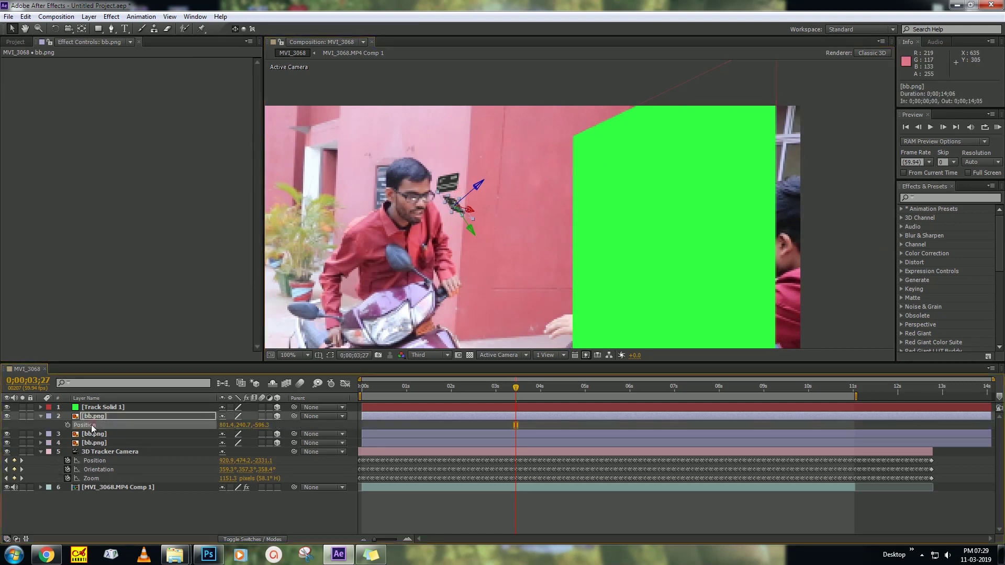
left_click(92, 425)
key("ctrl+v")
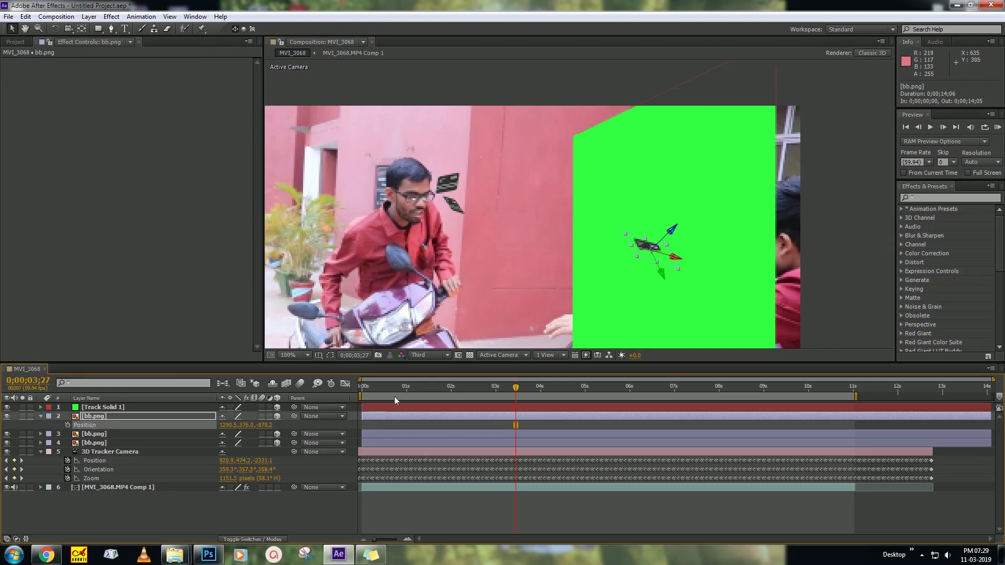
Delete Track Solid 1 and set the viewer resolution to Full.
left_click(387, 407)
key("Delete")
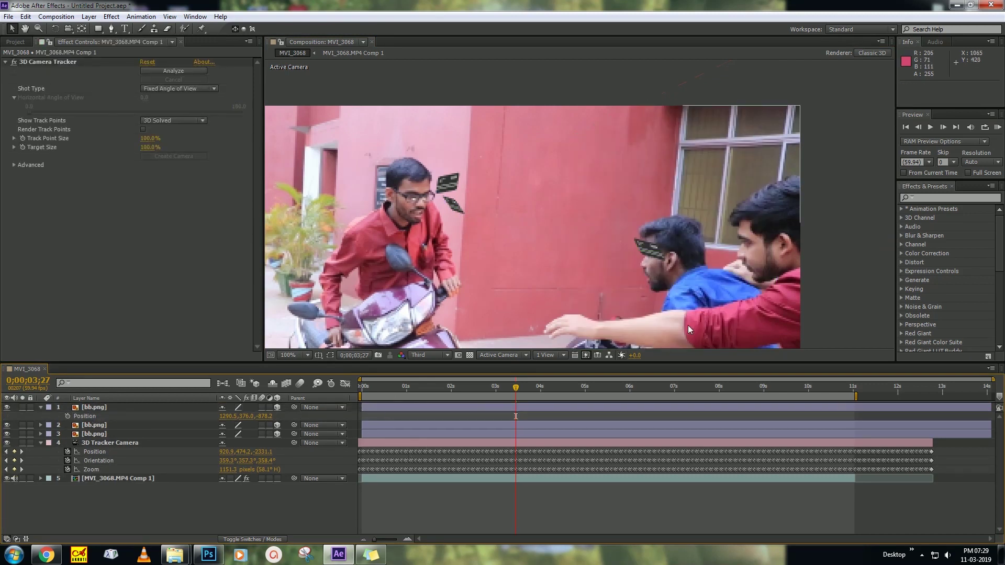
left_click(430, 357)
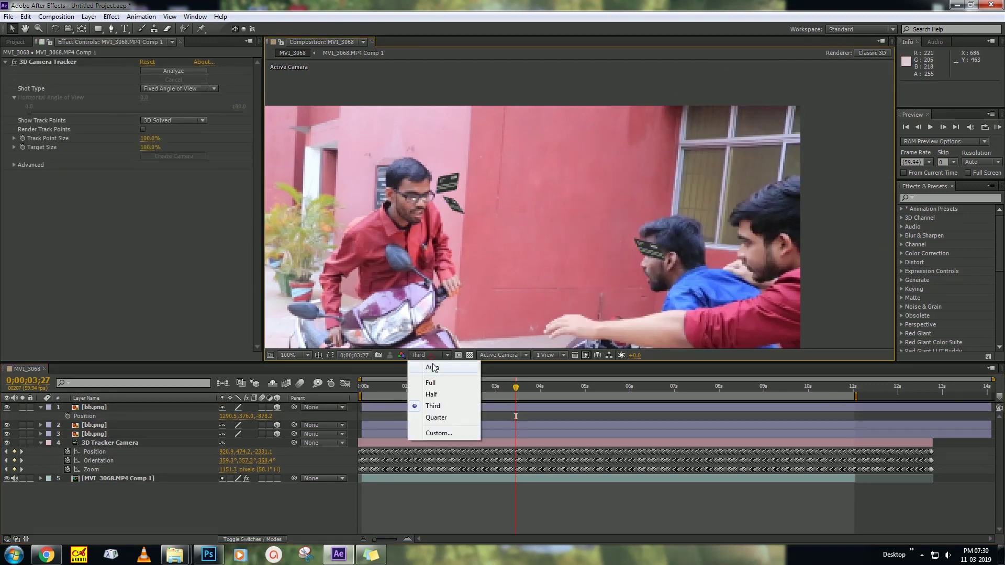
left_click(432, 383)
Rotate the new bb.png card to X 217° and Y 5°, then start a preview.
scroll(615, 261, "down", 2)
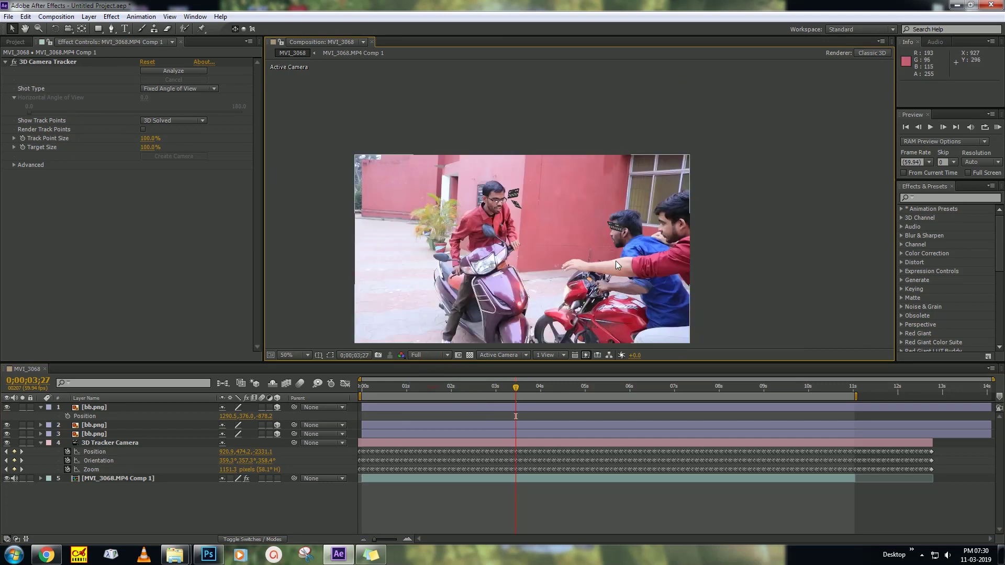
left_click(129, 408)
scroll(602, 260, "up", 2)
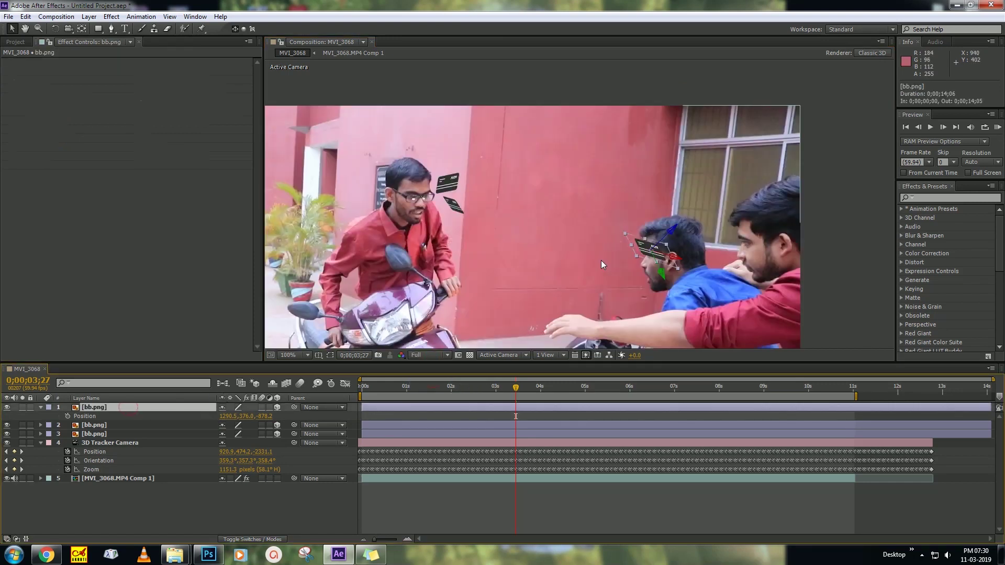
key("r")
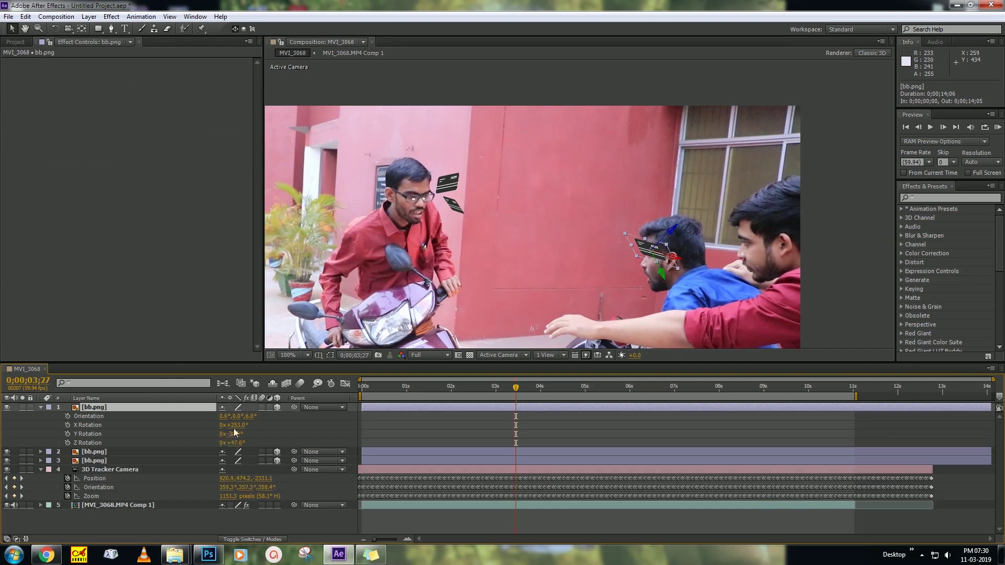
mouse_move(233, 425)
left_mouse_down()
mouse_move(256, 424)
mouse_move(224, 425)
left_mouse_up()
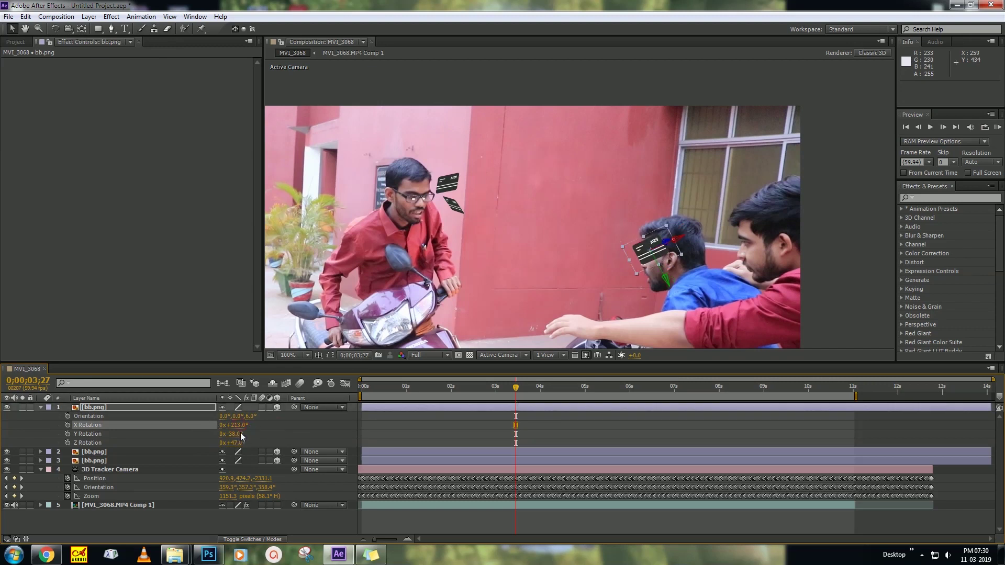
left_click_drag(241, 436, 270, 436)
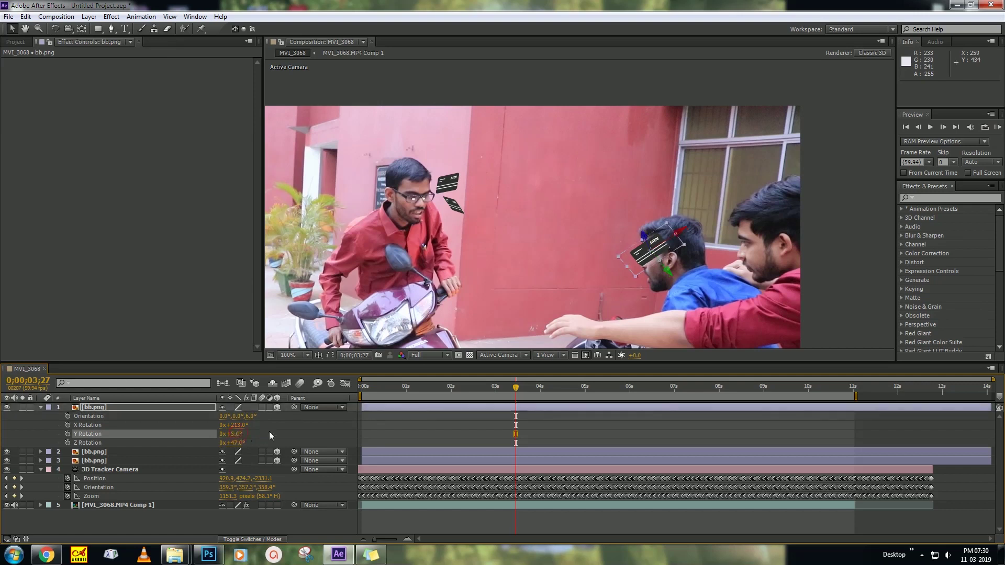
left_click(382, 430)
key("KP_0")
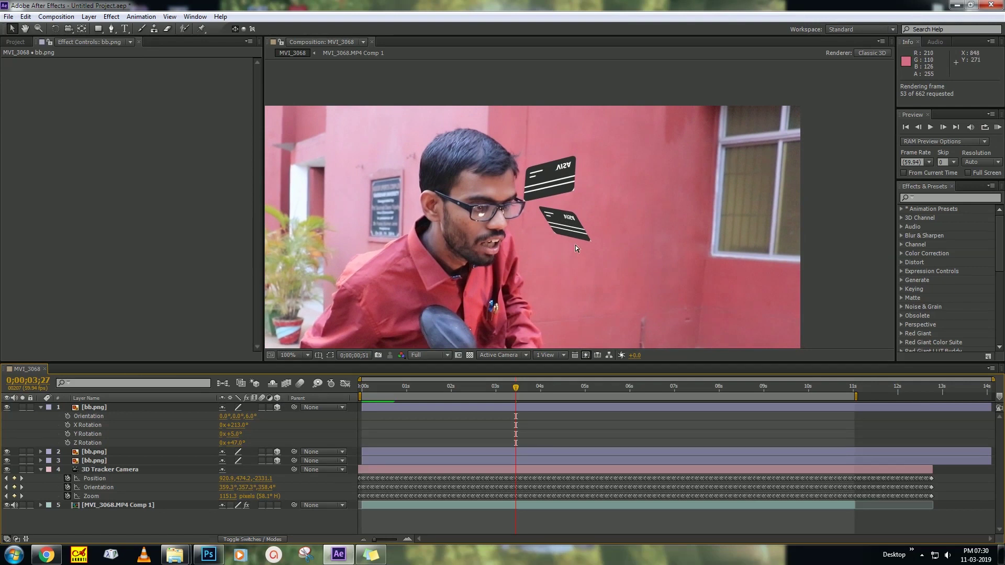
Set the preview resolution to Third and play back from 0;00;03;27 to check the cards.
scroll(567, 233, "down", 2)
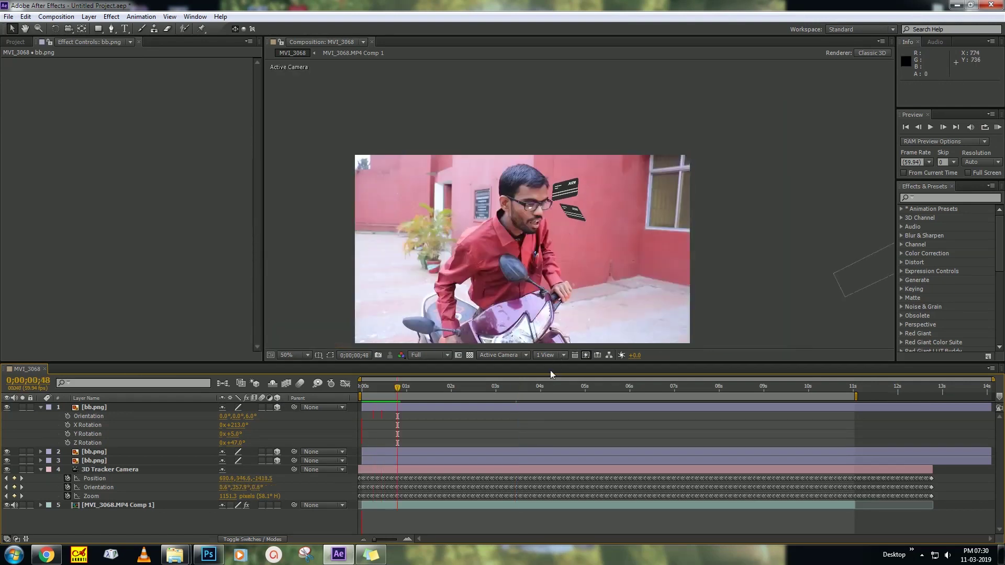
left_click(429, 355)
left_click(440, 404)
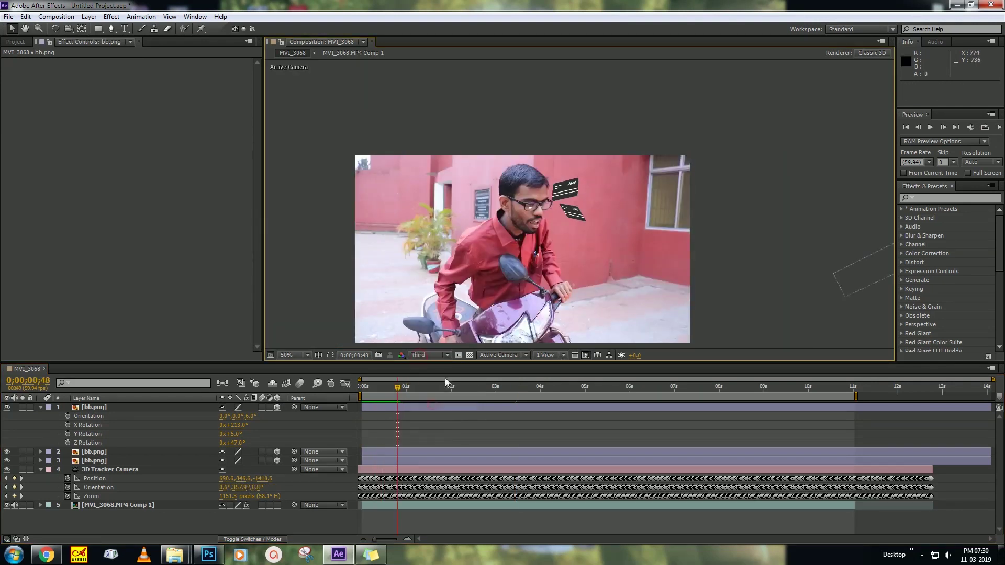
left_click_drag(481, 385, 517, 388)
key("space")
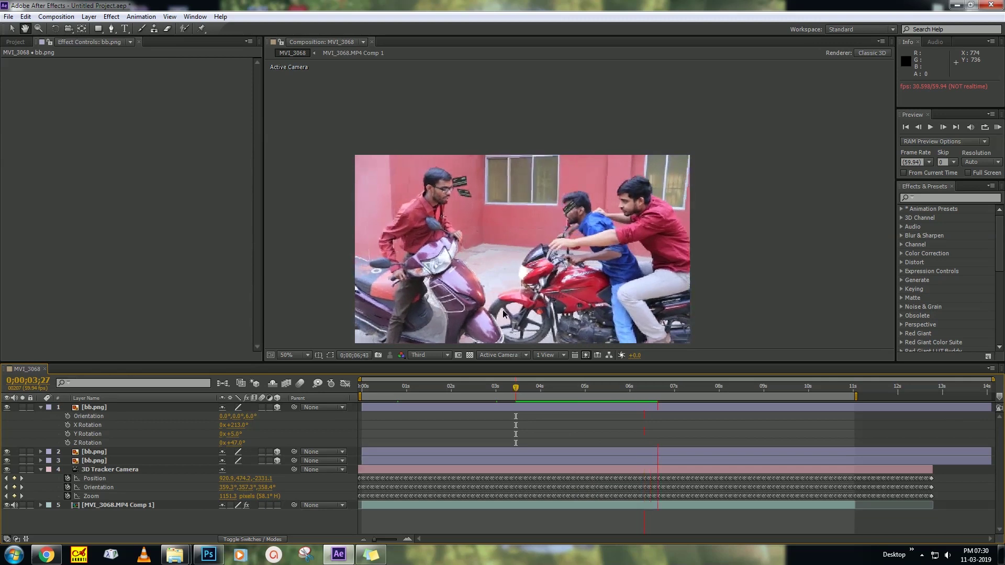
left_click(492, 218)
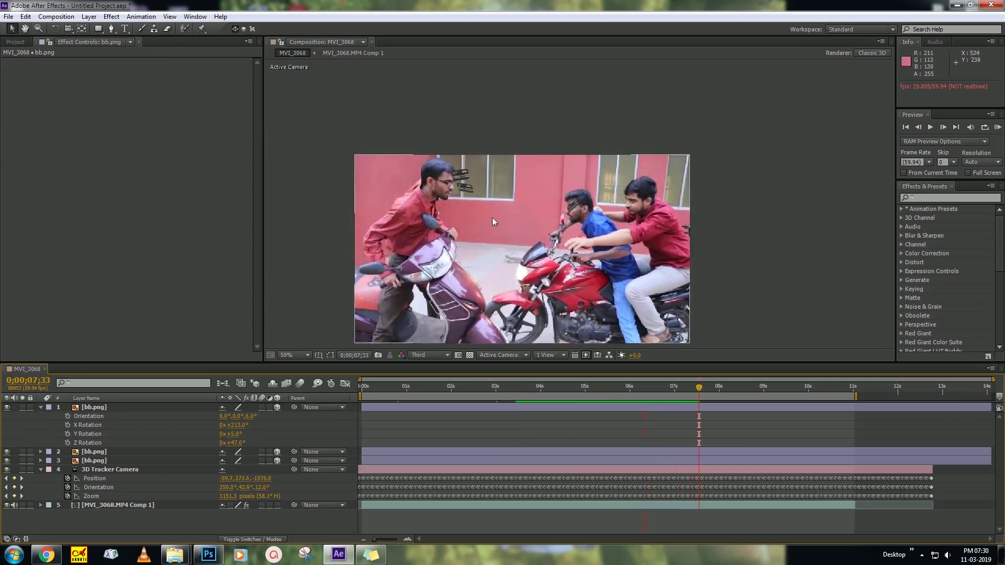
scroll(484, 225, "up", 2)
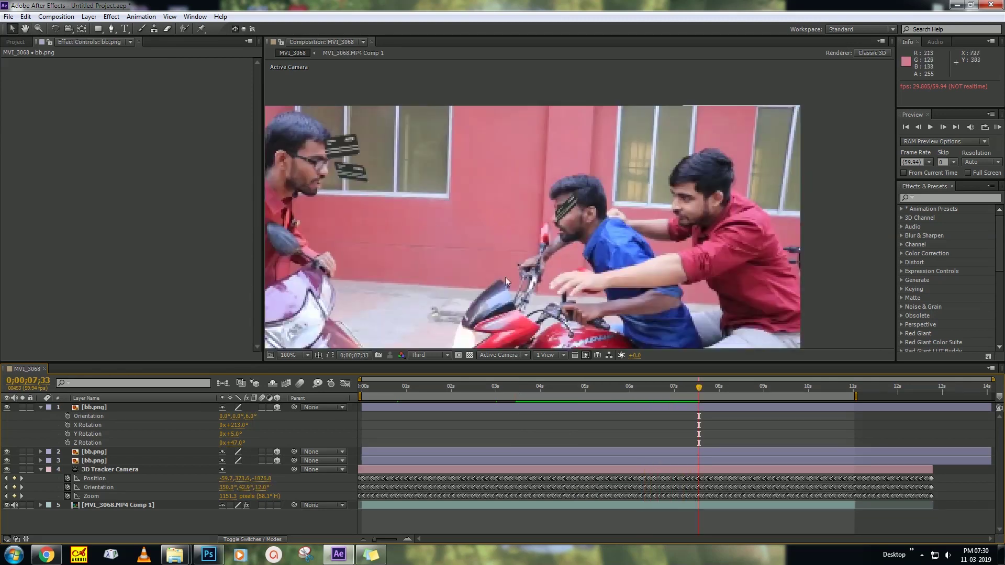
scroll(388, 247, "down", 2)
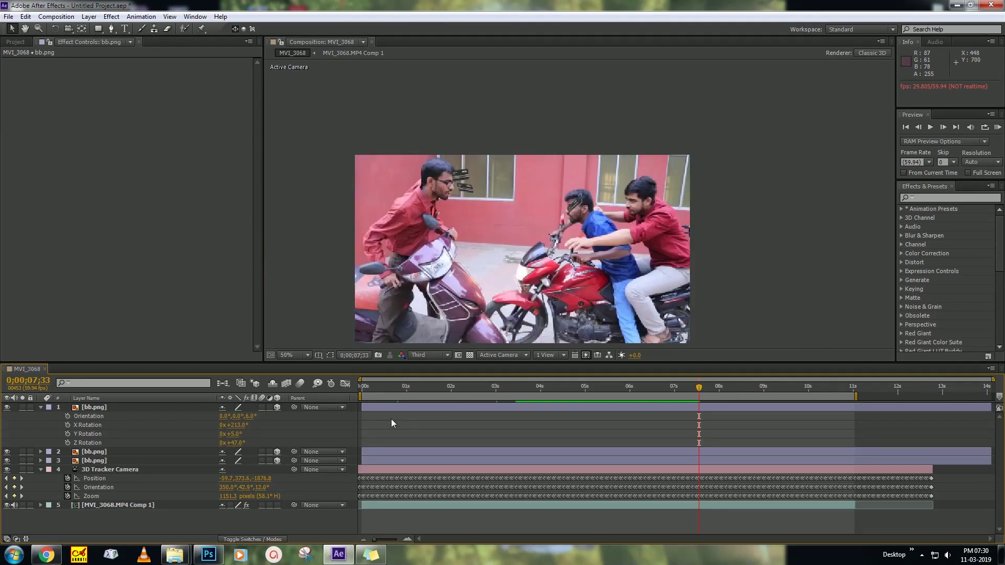
Save the project, collapse the layer properties, and add MVI_3068 to the Render Queue.
key("ctrl+s")
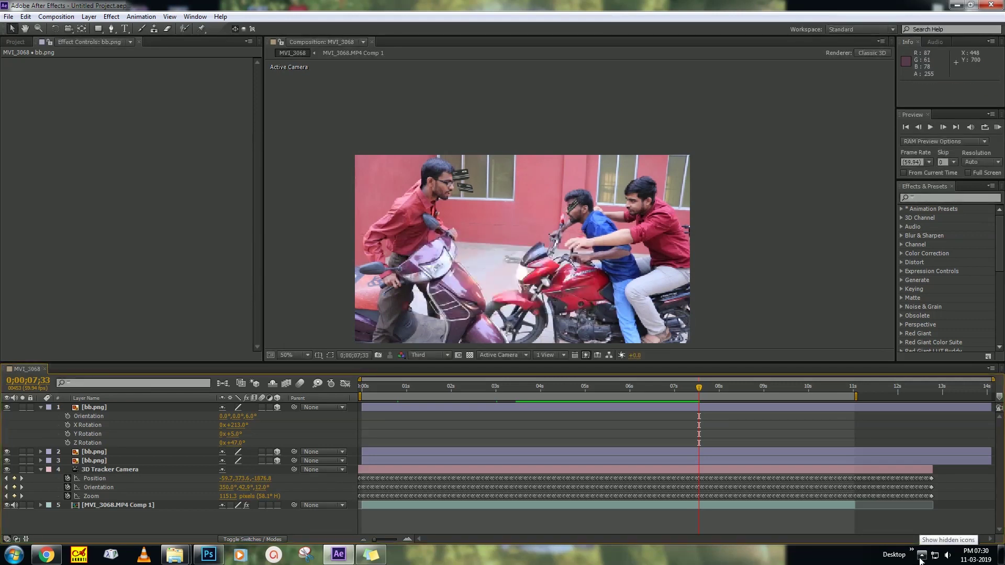
scroll(599, 272, "down", 2)
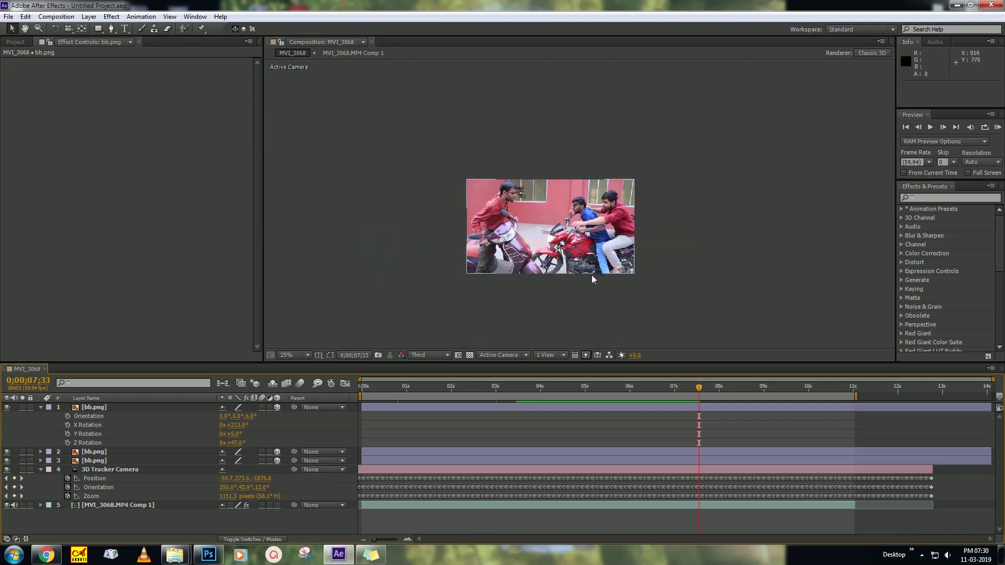
key("u")
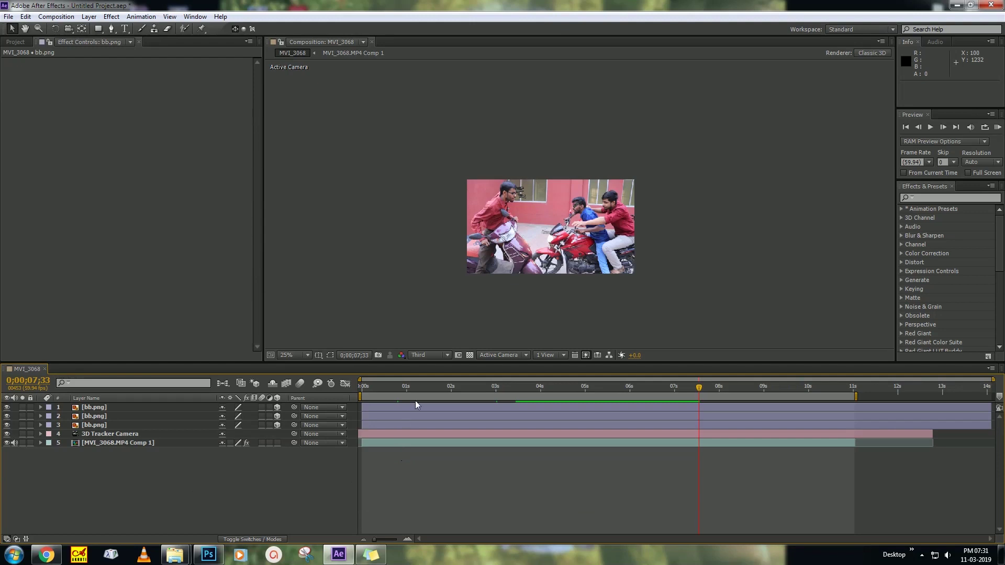
key("ctrl+m")
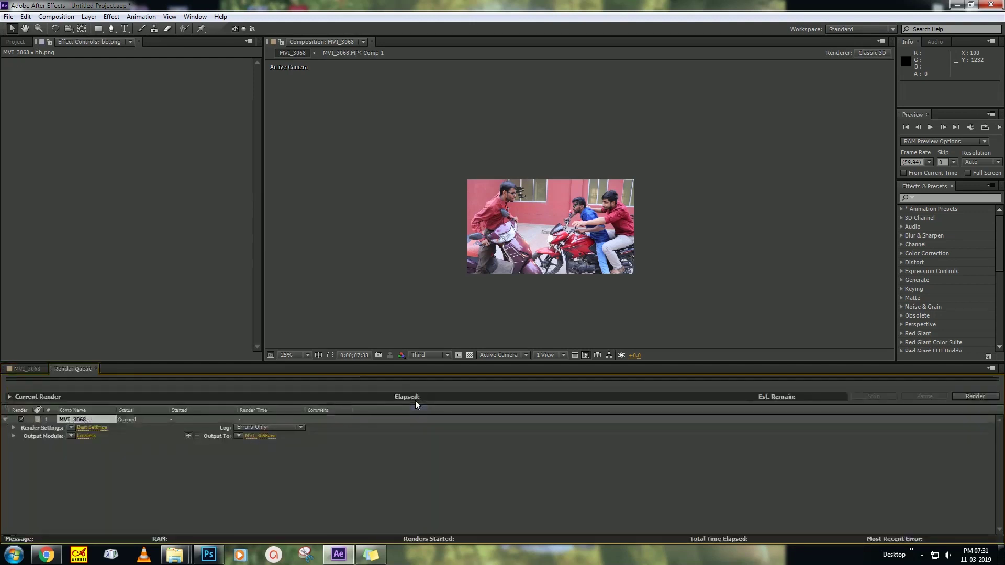